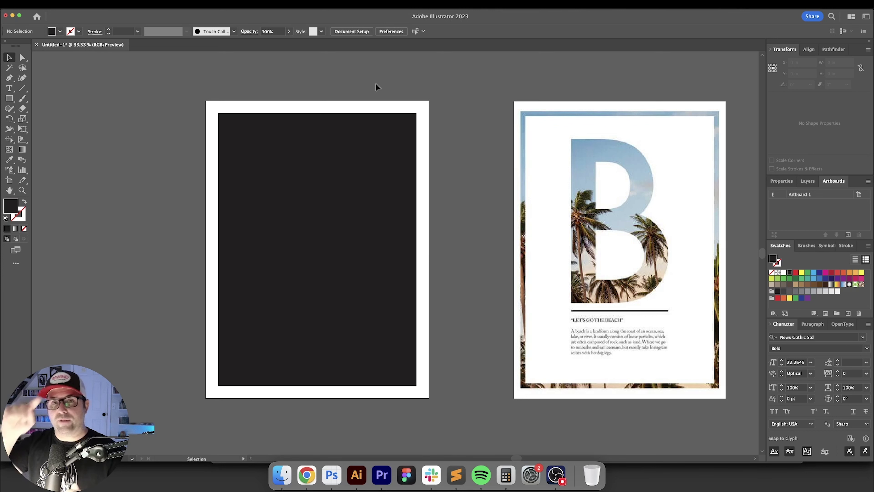
Step: Duplicate the black rectangle in place and swap the copy's fill and stroke
{"action": "left_click", "coordinate": [363, 192]}
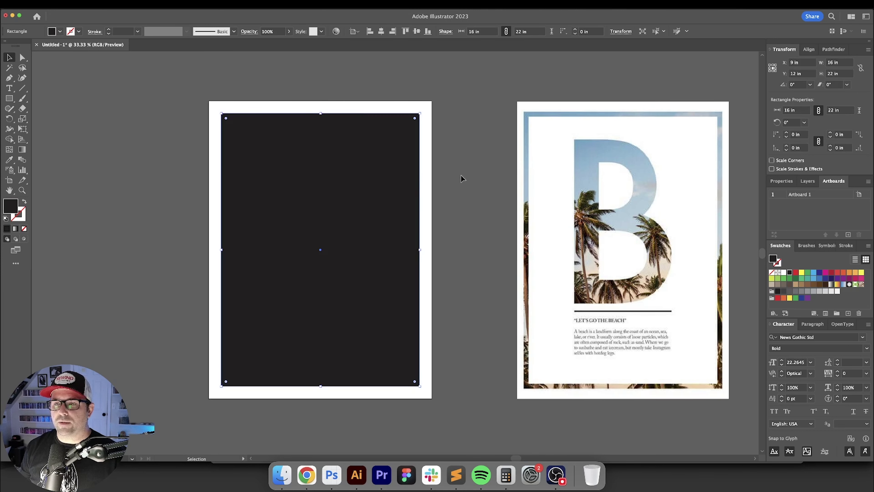
{"action": "scroll", "coordinate": [462, 177], "scroll_direction": "left", "scroll_amount": 2}
{"action": "key", "text": "a"}
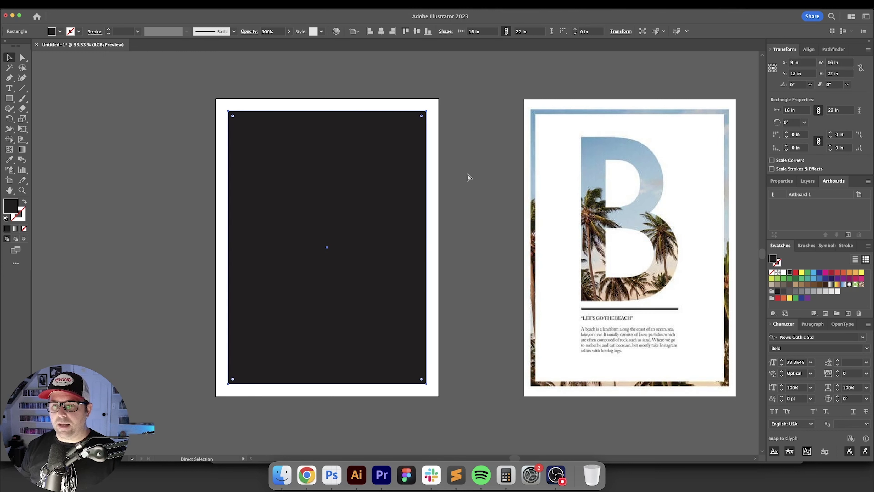
{"action": "key", "text": "v"}
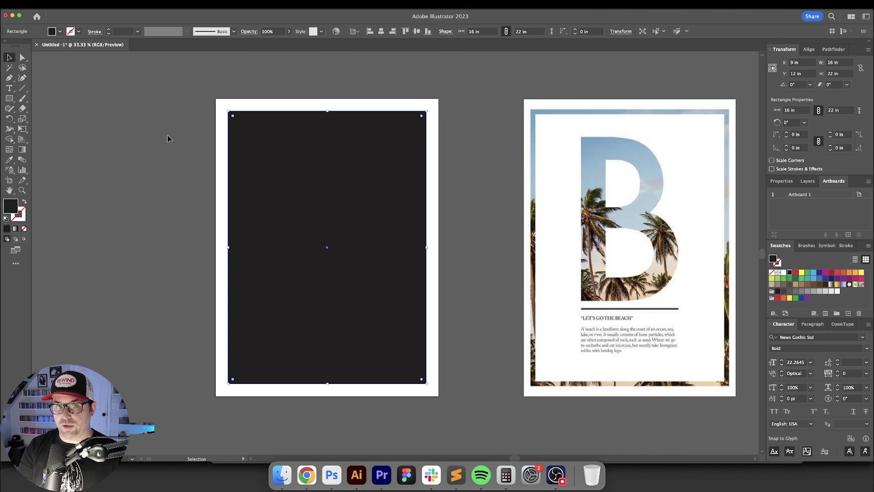
{"action": "key", "text": "shift+x"}
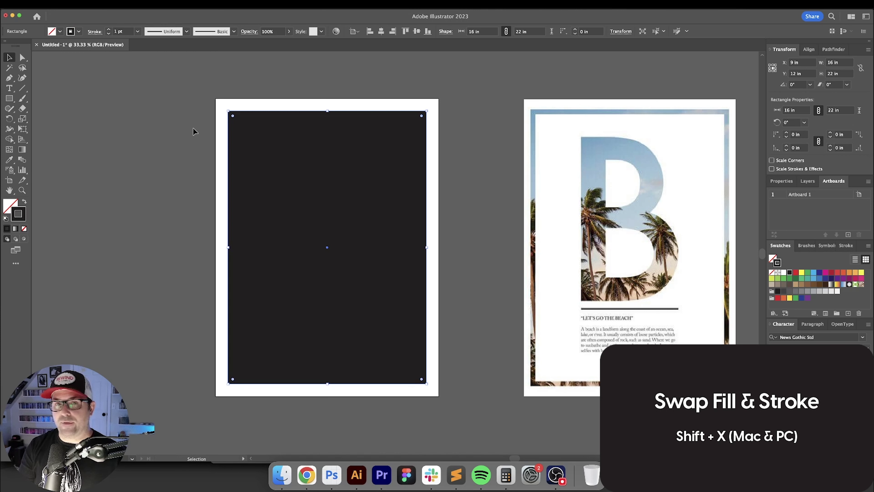
Step: Give the duplicated rectangle's outline a 30 pt stroke in yellow
{"action": "left_click", "coordinate": [127, 31]}
{"action": "type", "text": "30"}
{"action": "key", "text": "Return"}
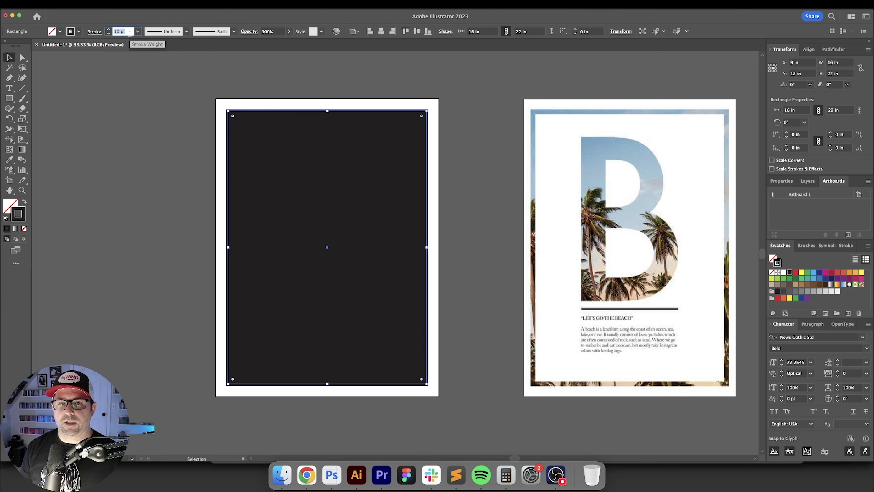
{"action": "left_click", "coordinate": [130, 33]}
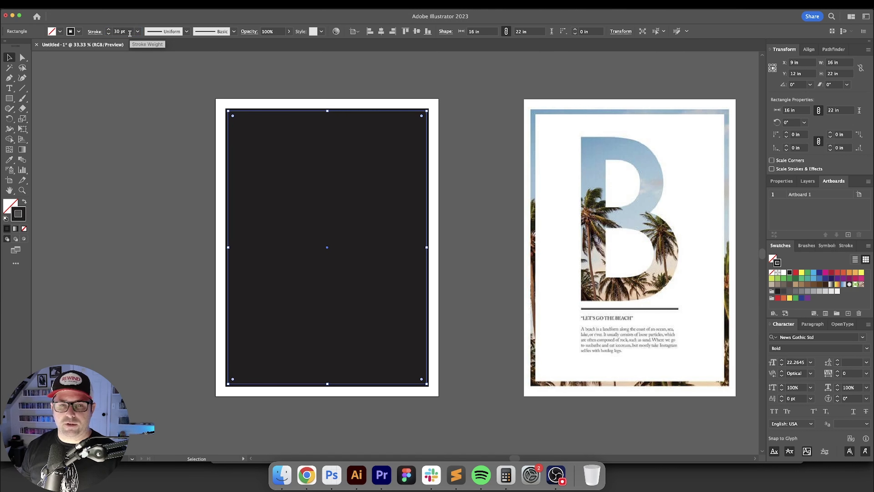
{"action": "left_click", "coordinate": [801, 272]}
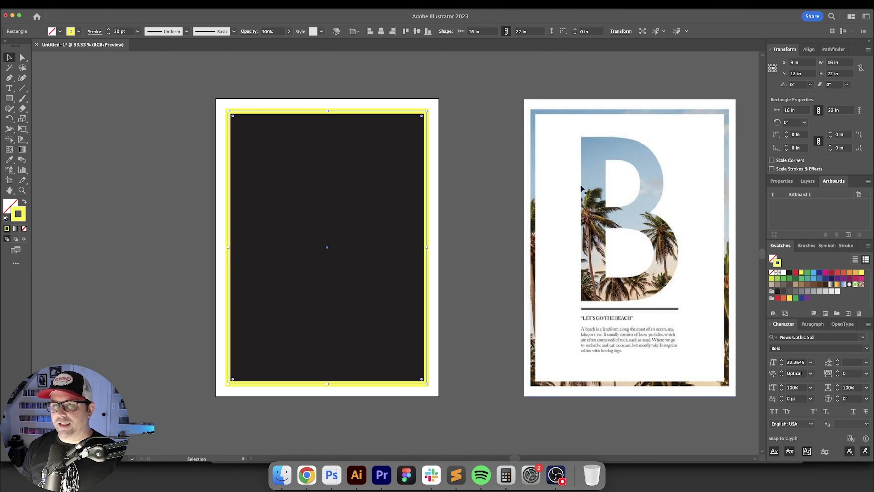
Step: Resize the yellow frame to 14 in wide and 20 in high
{"action": "left_click", "coordinate": [841, 63]}
{"action": "key", "text": "Down"}
{"action": "key", "text": "Down"}
{"action": "key", "text": "Tab"}
{"action": "key", "text": "Down"}
{"action": "key", "text": "Down"}
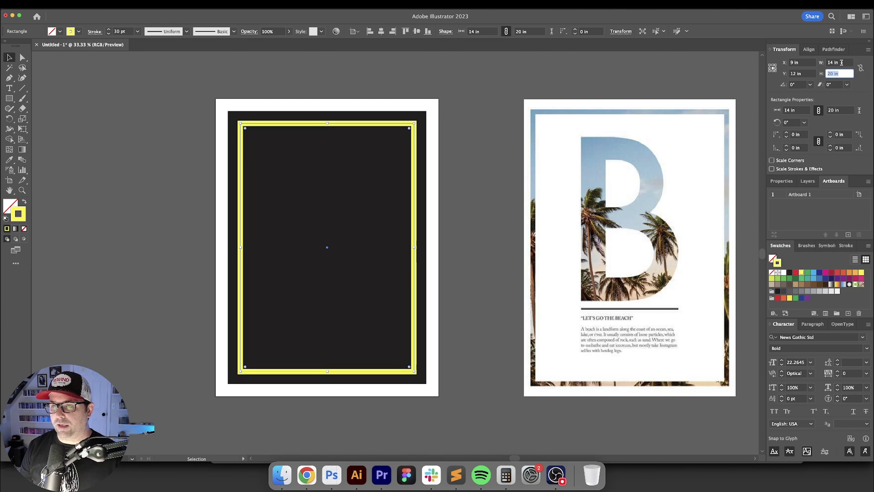
{"action": "key", "text": "Return"}
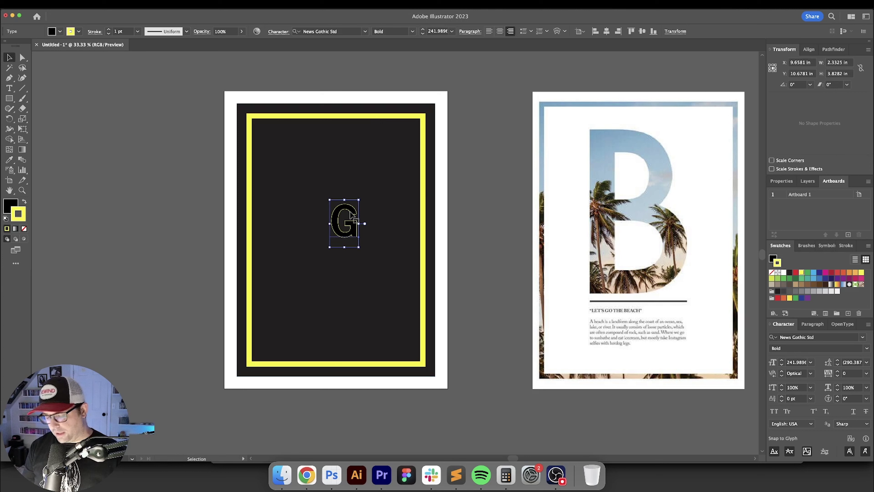
Step: Swap the letter G's fill and stroke to fill it yellow, and remove its stroke
{"action": "key", "text": "shift+x"}
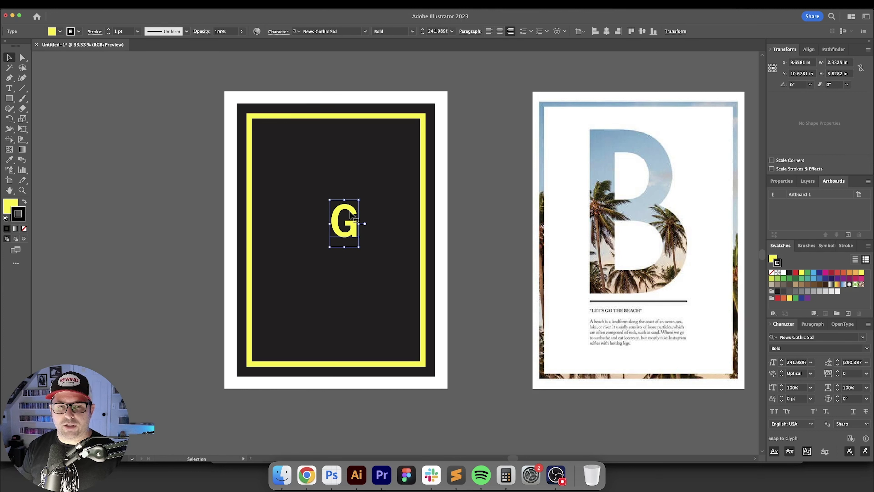
{"action": "key", "text": "/"}
{"action": "left_click", "coordinate": [457, 205]}
{"action": "scroll", "coordinate": [430, 221], "scroll_direction": "up", "scroll_amount": 1}
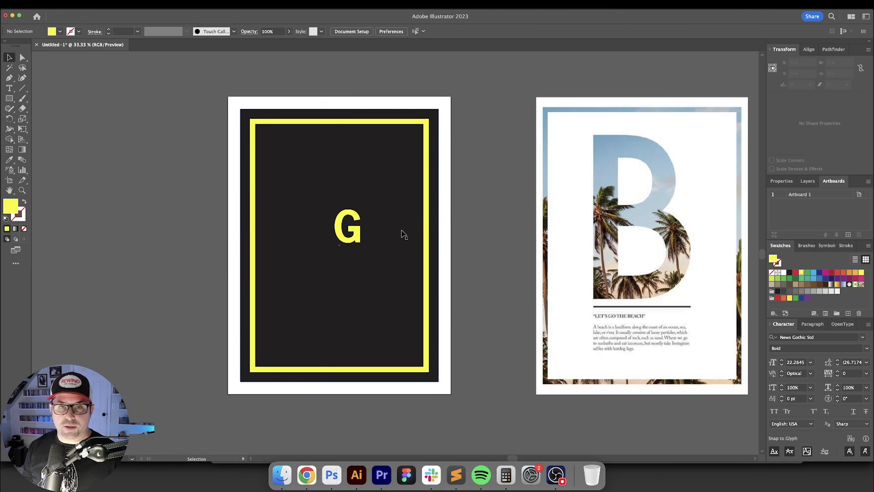
Step: Convert the letter G to outlines and enlarge it to about 5.78 in wide and 7.62 in high
{"action": "left_click", "coordinate": [355, 224]}
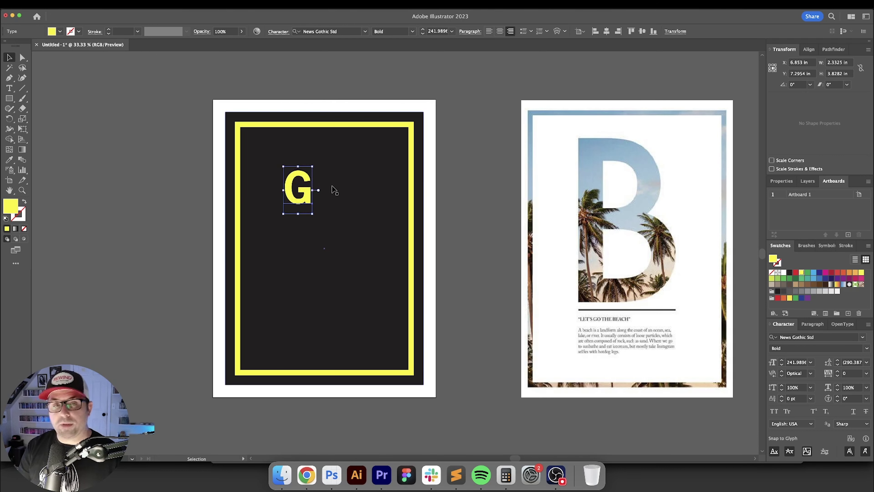
{"action": "key", "text": "shift+super+o"}
{"action": "left_click_drag", "start_coordinate": [311, 188], "coordinate": [356, 187]}
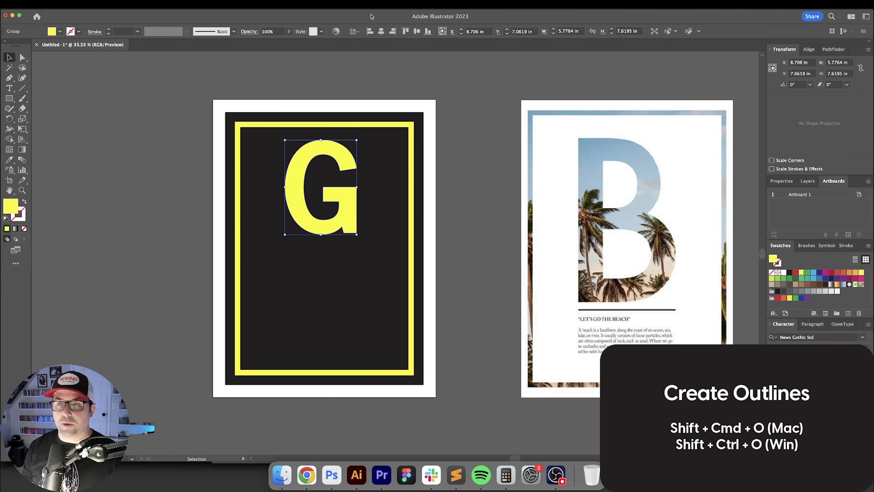
Step: Center the G horizontally on the artboard and move it up to the yellow frame's upper edge
{"action": "left_click", "coordinate": [381, 31]}
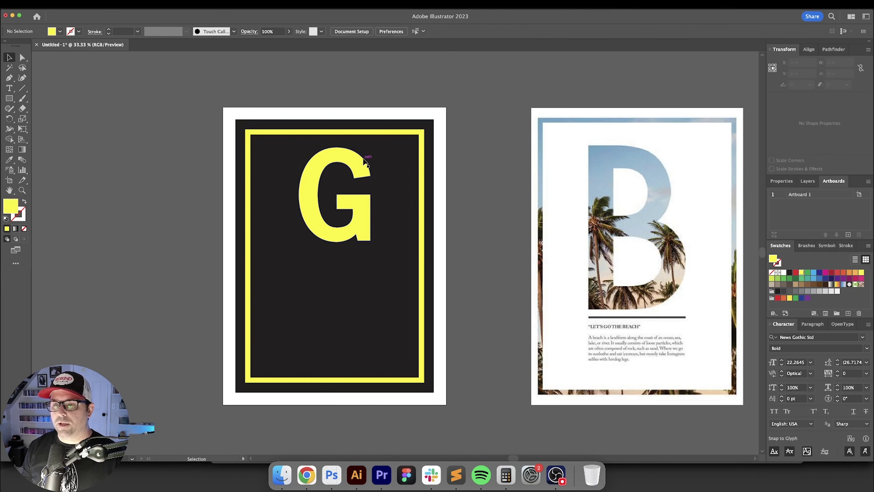
{"action": "left_click_drag", "start_coordinate": [363, 159], "coordinate": [361, 144]}
{"action": "scroll", "coordinate": [464, 172], "scroll_direction": "down", "scroll_amount": 1}
{"action": "scroll", "coordinate": [464, 172], "scroll_direction": "left", "scroll_amount": 1}
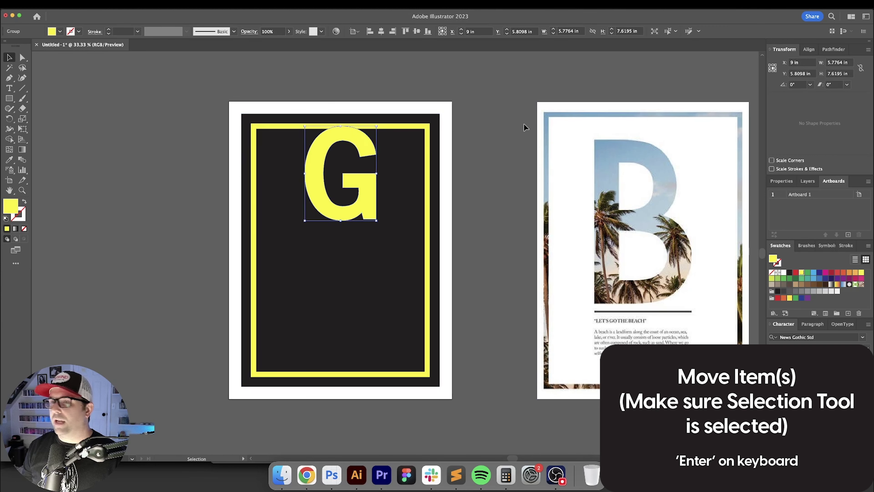
Step: Move the G exactly 2 in down from the frame's upper edge
{"action": "key", "text": "Return"}
{"action": "key", "text": "Tab"}
{"action": "type", "text": "1"}
{"action": "key", "text": "Tab"}
{"action": "key", "text": "shift+Tab"}
{"action": "key", "text": "Up"}
{"action": "key", "text": "Return"}
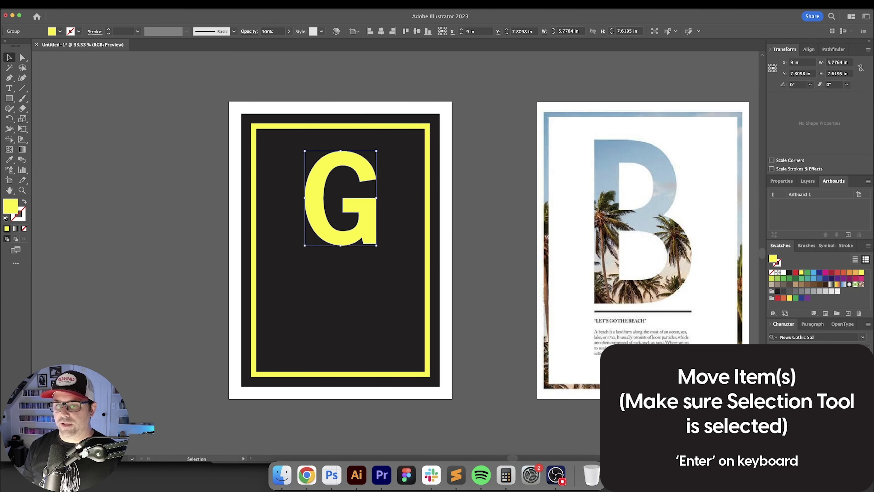
Step: Constrain the G's proportions and scale it to a height of 10 in
{"action": "left_click", "coordinate": [859, 68]}
{"action": "left_click", "coordinate": [840, 73]}
{"action": "type", "text": "8"}
{"action": "key", "text": "Return"}
{"action": "type", "text": "10"}
{"action": "key", "text": "Return"}
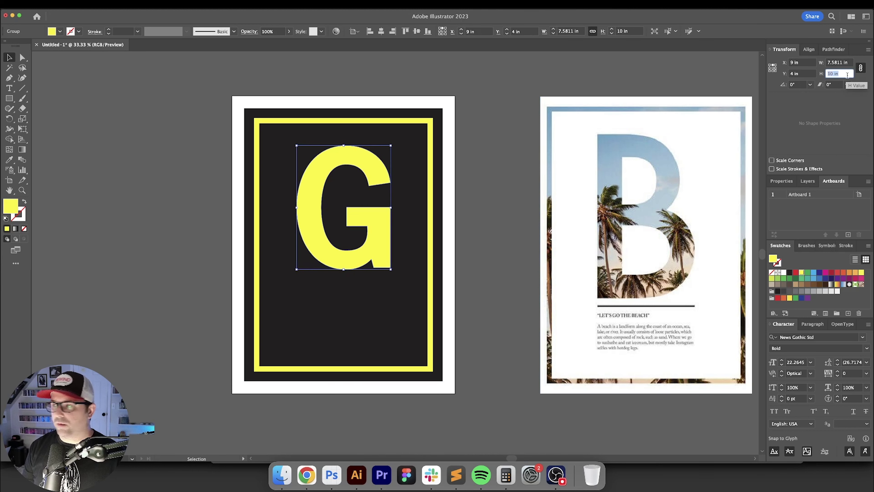
Step: Draw a horizontal yellow line below the G with the Pen tool, matching the letter's width of about 7.58 in
{"action": "left_click", "coordinate": [499, 239]}
{"action": "scroll", "coordinate": [312, 293], "scroll_direction": "down", "scroll_amount": 1}
{"action": "key", "text": "p"}
{"action": "key", "text": "shift+x"}
{"action": "left_click", "coordinate": [301, 291]}
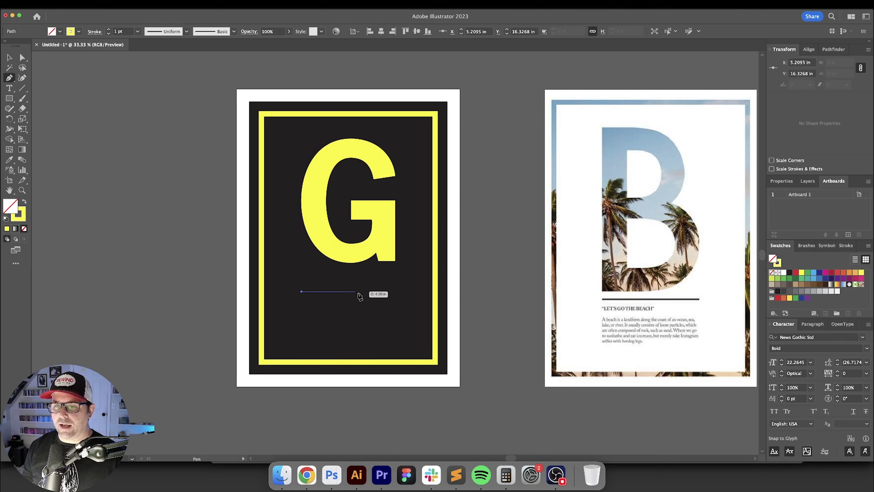
{"action": "left_click", "coordinate": [396, 292]}
{"action": "key", "text": "v"}
{"action": "left_click", "coordinate": [489, 283]}
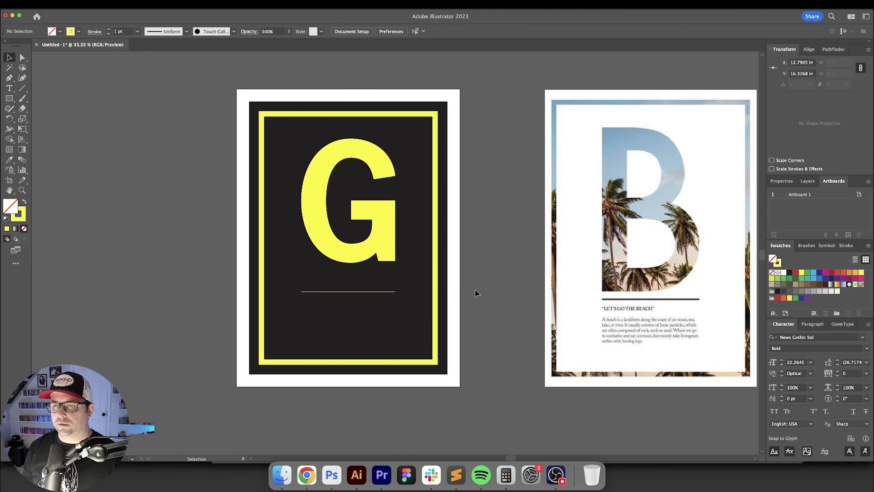
Step: Copy the yellow frame's 30 pt stroke onto the line below the G with the Eyedropper
{"action": "left_click", "coordinate": [362, 292]}
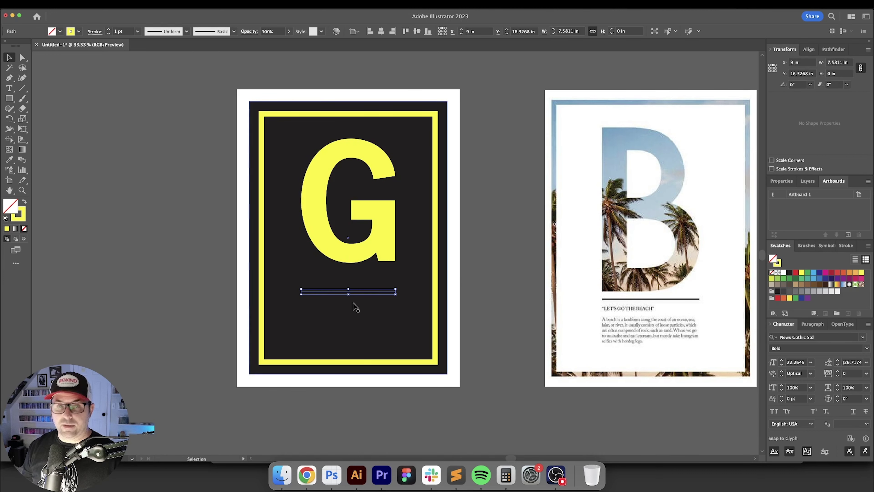
{"action": "key", "text": "i"}
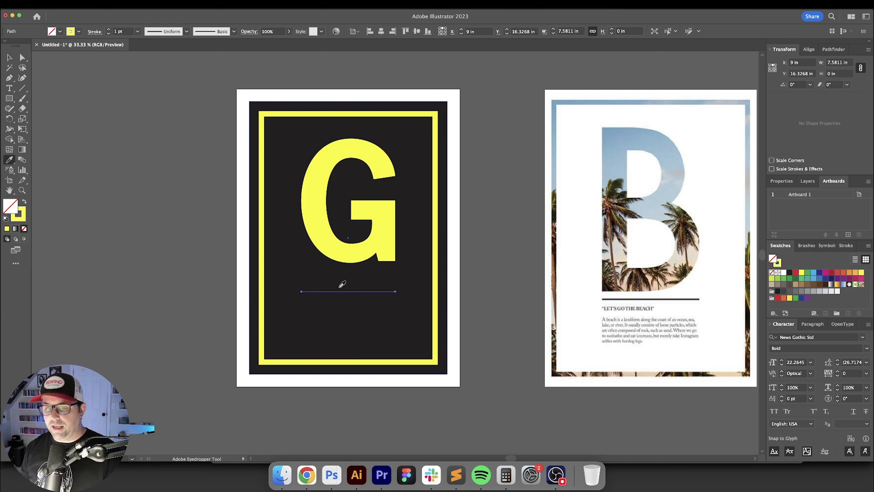
{"action": "left_click", "coordinate": [438, 254]}
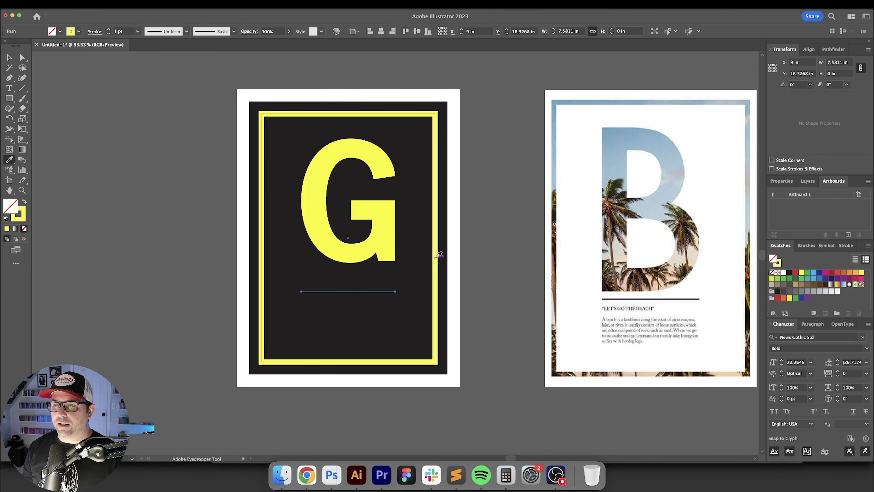
{"action": "left_click", "coordinate": [439, 253]}
{"action": "key", "text": "v"}
{"action": "key", "text": "super+shift+a"}
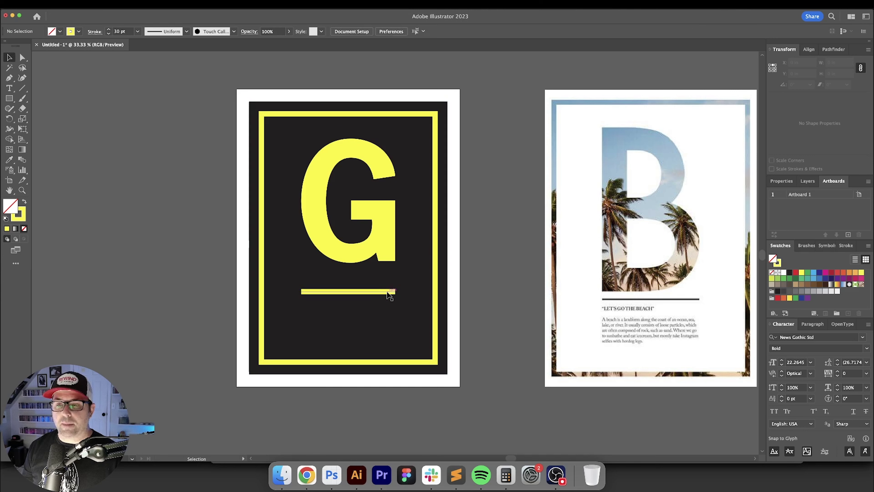
Step: Snap the thick yellow line to the G's base and move it 1 in down
{"action": "left_click", "coordinate": [385, 294]}
{"action": "key", "text": "Return"}
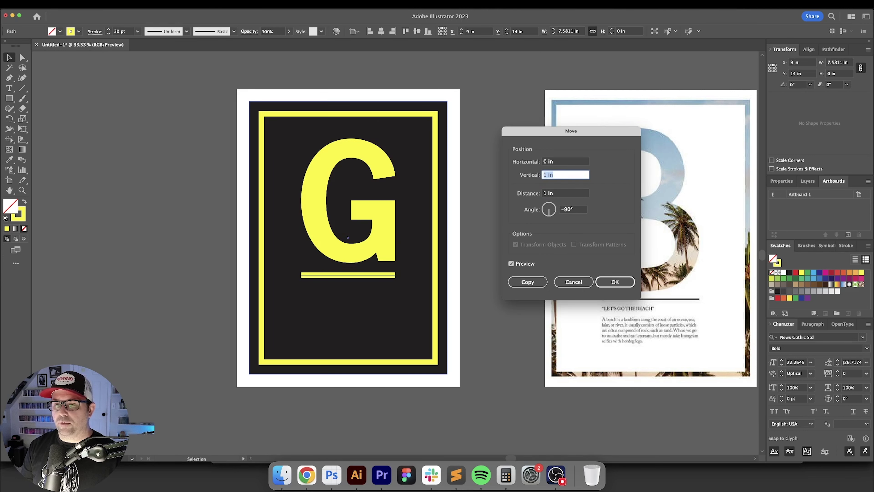
{"action": "key", "text": "Return"}
{"action": "left_click", "coordinate": [497, 347]}
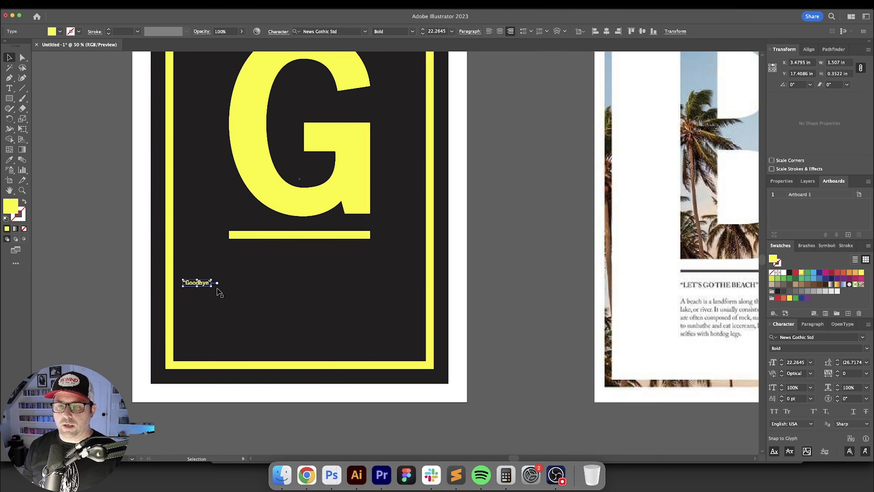
Step: Set the "Goodbye" text to 40 pt and left-align its paragraph
{"action": "left_click", "coordinate": [440, 31]}
{"action": "type", "text": "40"}
{"action": "key", "text": "Return"}
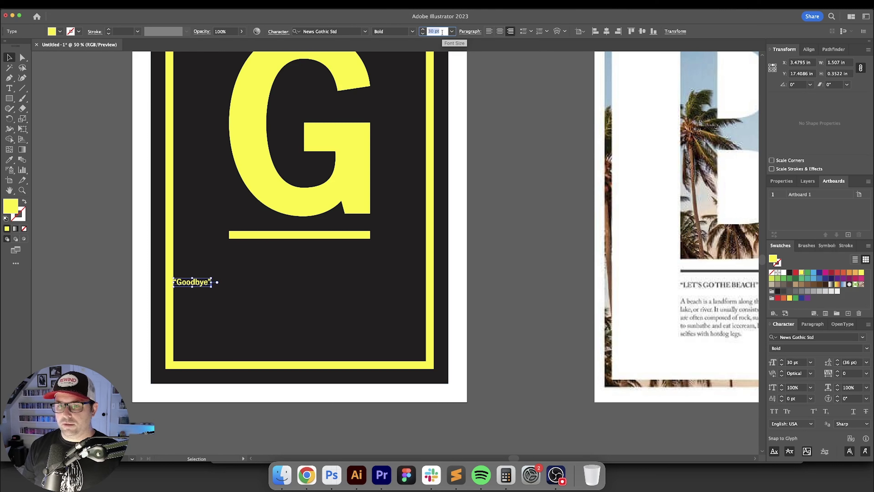
{"action": "left_click", "coordinate": [489, 31]}
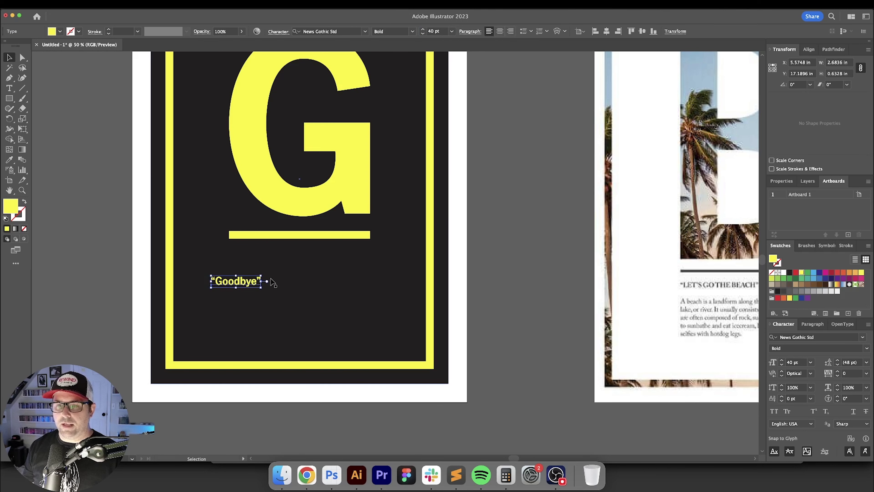
Step: Place the "Goodbye" title under the line's left end and add the text "The Sundays" beside it
{"action": "left_click_drag", "start_coordinate": [245, 283], "coordinate": [273, 285]}
{"action": "type", "text": "The Sundays"}
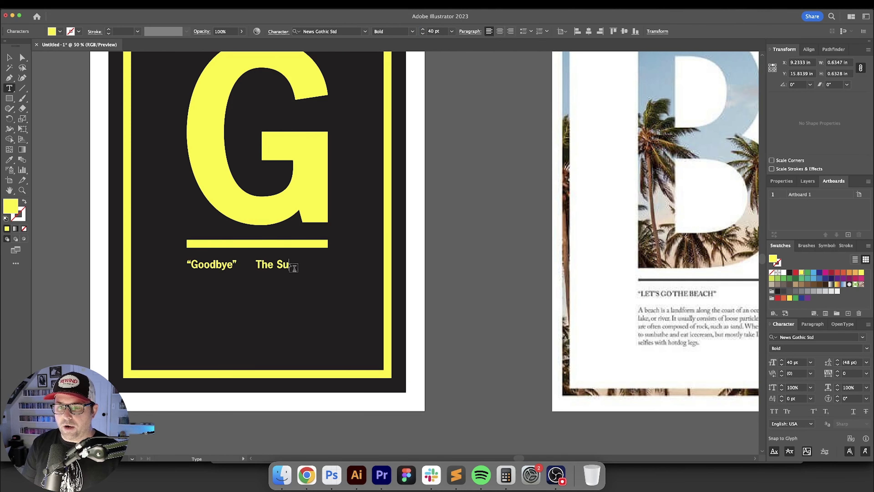
{"action": "key", "text": "Escape"}
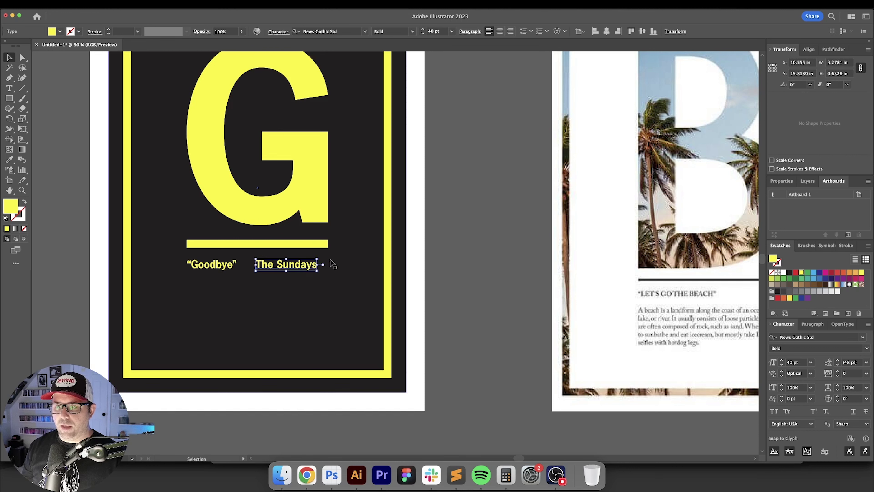
Step: Set "The Sundays" to 30 pt and align it with the right end of the yellow line
{"action": "left_click", "coordinate": [443, 32]}
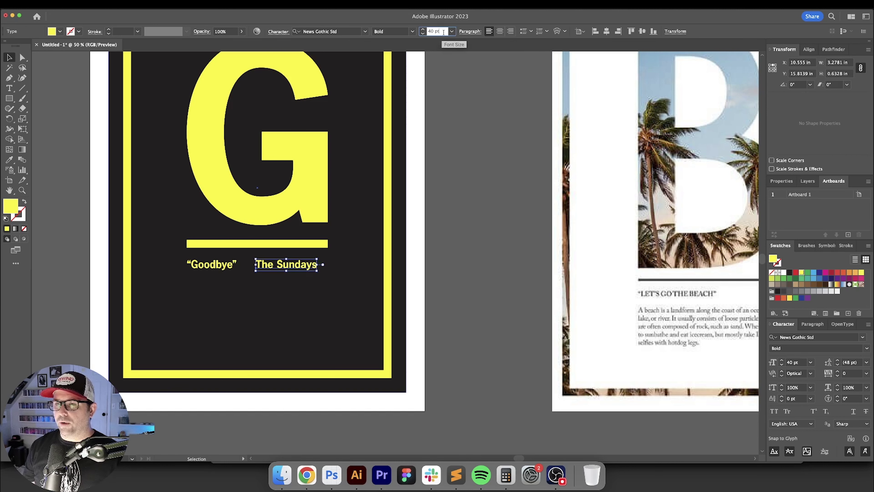
{"action": "left_click", "coordinate": [282, 244], "text": "shift"}
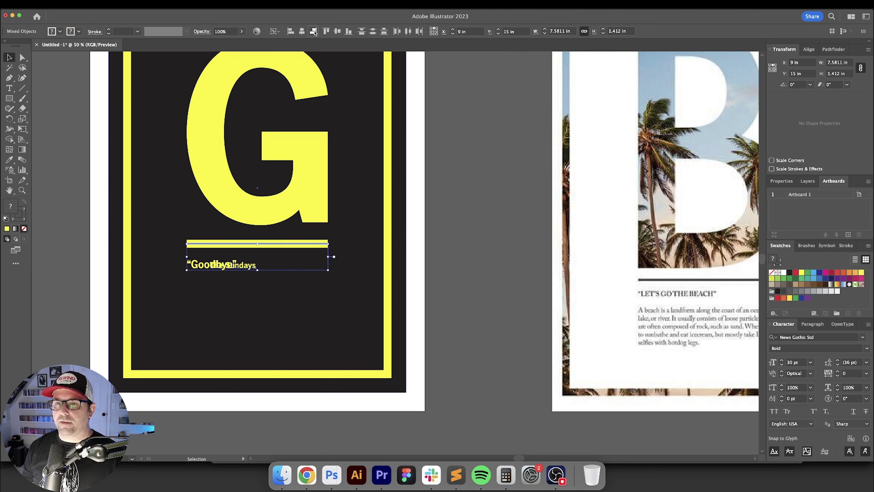
{"action": "left_click", "coordinate": [313, 32]}
{"action": "left_click", "coordinate": [499, 255]}
Step: Draw a yellow rectangle about 7.58 in wide below the text and extend it down into the frame's lower edge, about 4.70 in tall
{"action": "scroll", "coordinate": [530, 258], "scroll_direction": "left", "scroll_amount": 5}
{"action": "key", "text": "m"}
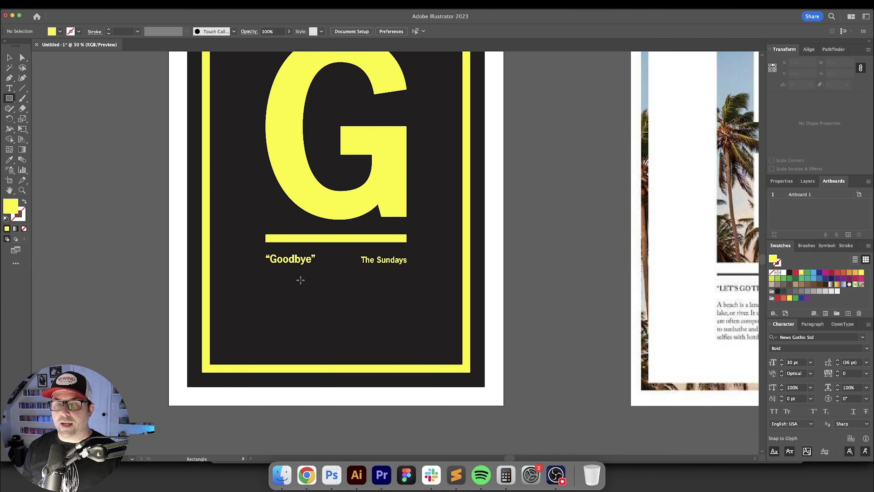
{"action": "left_click_drag", "start_coordinate": [266, 280], "coordinate": [407, 342]}
{"action": "key", "text": "v"}
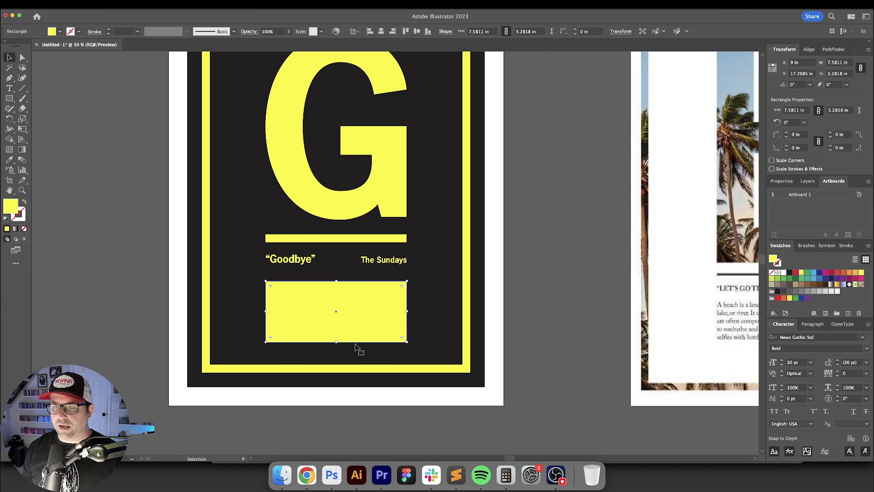
{"action": "left_click_drag", "start_coordinate": [340, 342], "coordinate": [341, 367]}
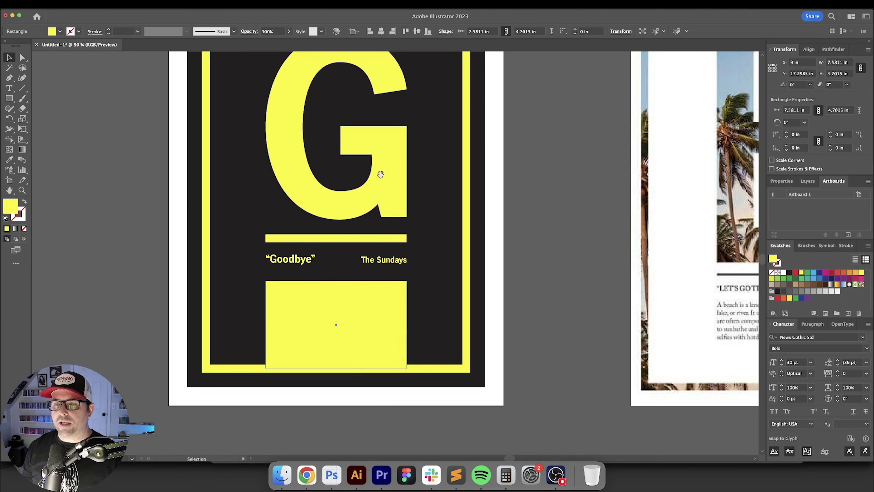
{"action": "left_click_drag", "start_coordinate": [381, 179], "coordinate": [388, 236]}
{"action": "scroll", "coordinate": [416, 243], "scroll_direction": "down", "scroll_amount": 2}
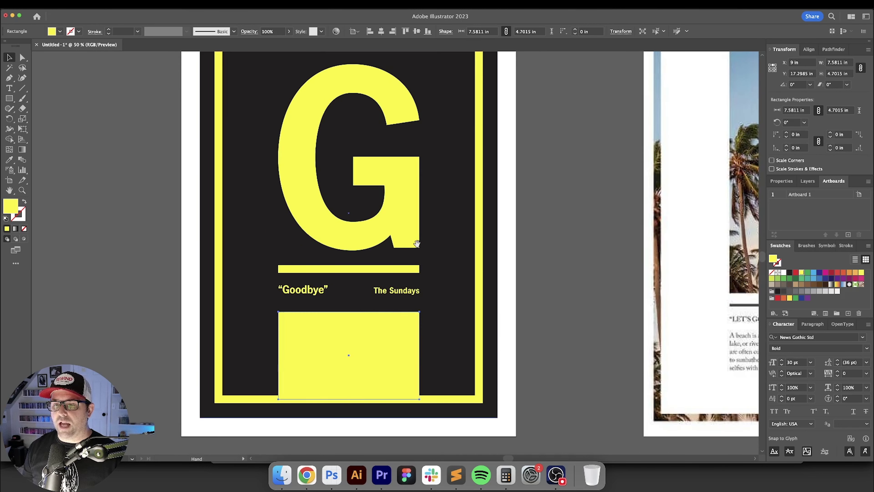
Step: Move the yellow rectangle with a horizontal offset of 0 in and a vertical offset of -2 in
{"action": "key", "text": "Return"}
{"action": "type", "text": "0"}
{"action": "key", "text": "Tab"}
{"action": "type", "text": "-2"}
{"action": "key", "text": "Tab"}
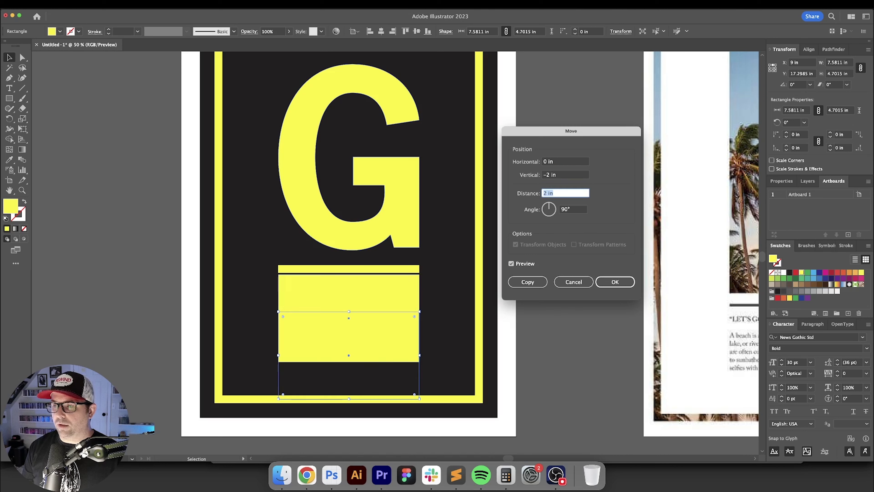
{"action": "key", "text": "Return"}
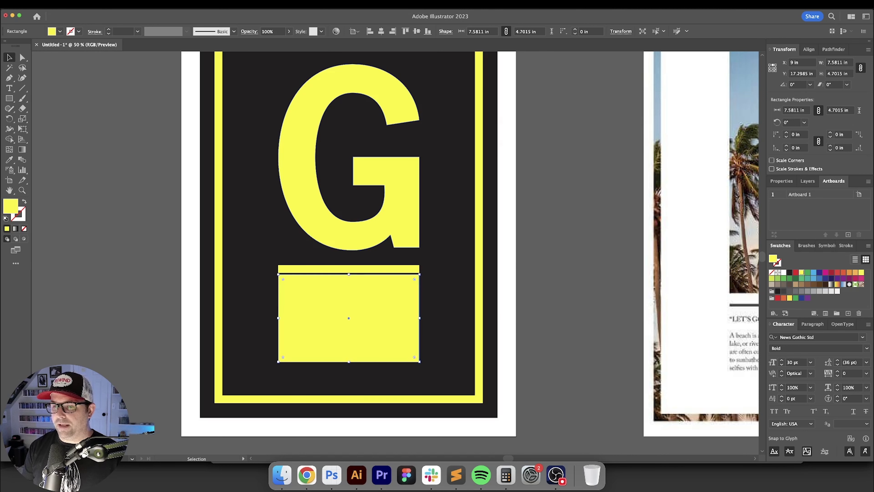
Step: Lower the rectangle's upper edge to the baseline of the "Goodbye" text, making it about 3.69 in tall
{"action": "left_click_drag", "start_coordinate": [348, 274], "coordinate": [351, 293]}
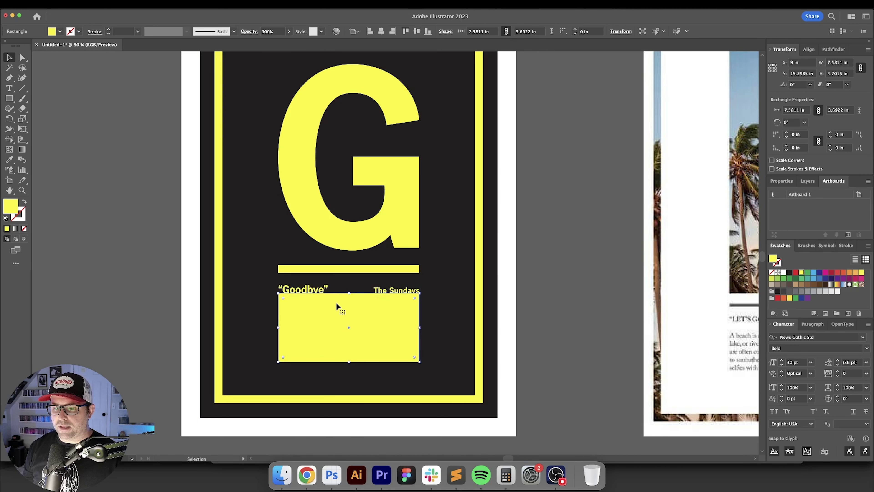
{"action": "scroll", "coordinate": [339, 299], "scroll_direction": "up", "scroll_amount": 2}
{"action": "scroll", "coordinate": [337, 306], "scroll_direction": "down", "scroll_amount": 3}
{"action": "mouse_move", "coordinate": [355, 169]}
{"action": "left_mouse_down"}
{"action": "mouse_move", "coordinate": [355, 176]}
{"action": "mouse_move", "coordinate": [355, 168]}
{"action": "left_mouse_up"}
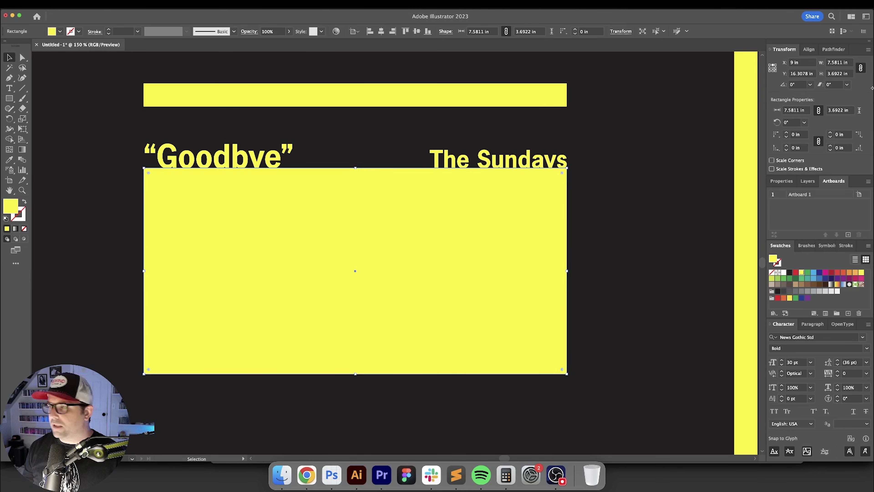
Step: Reduce the rectangle's height by 0.5 in from its bottom reference point with proportions unlinked, then deselect it
{"action": "left_click", "coordinate": [773, 71]}
{"action": "left_click", "coordinate": [860, 67]}
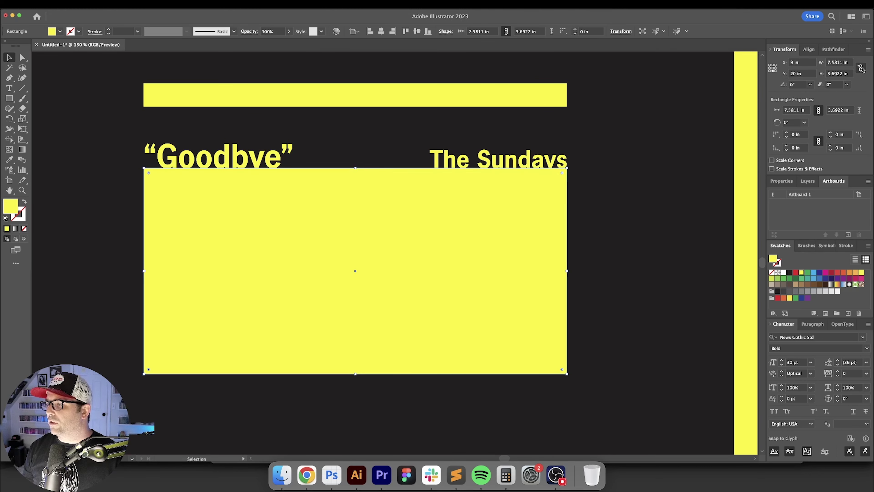
{"action": "left_click", "coordinate": [851, 74]}
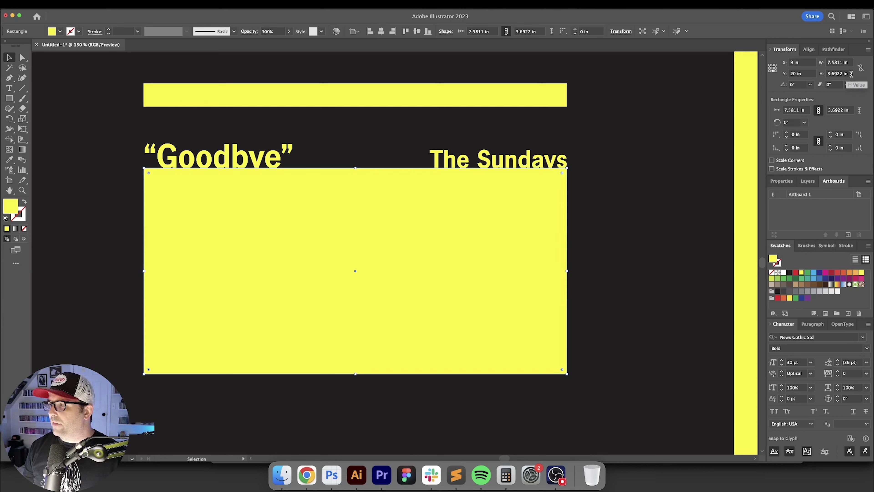
{"action": "type", "text": "-.5"}
{"action": "key", "text": "Return"}
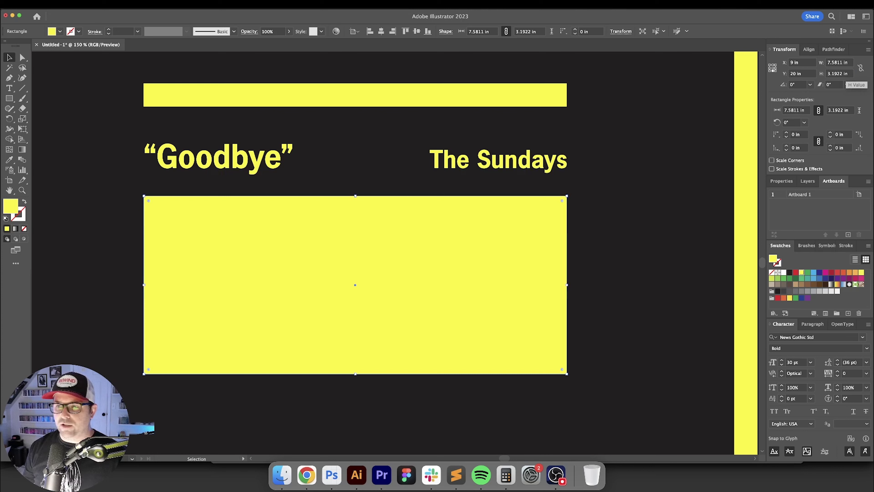
{"action": "left_click", "coordinate": [599, 237]}
{"action": "scroll", "coordinate": [615, 241], "scroll_direction": "down", "scroll_amount": 2}
{"action": "scroll", "coordinate": [447, 227], "scroll_direction": "right", "scroll_amount": 4}
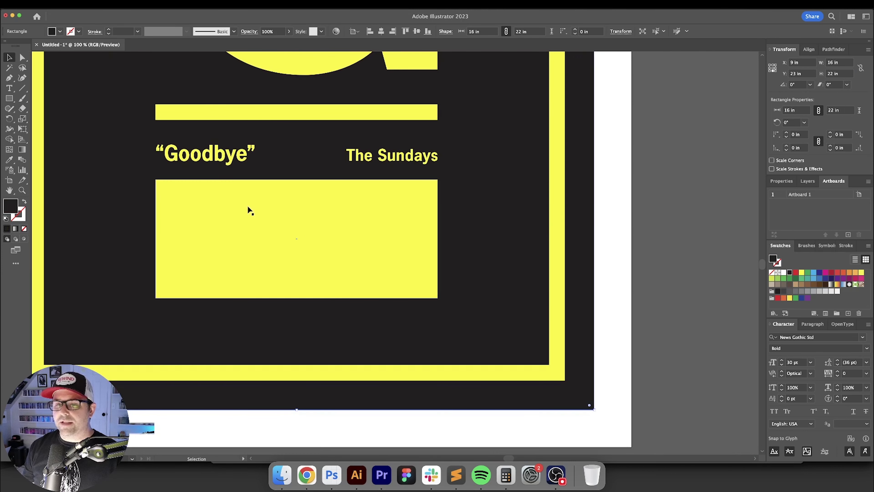
{"action": "scroll", "coordinate": [300, 232], "scroll_direction": "up", "scroll_amount": 1}
{"action": "scroll", "coordinate": [301, 232], "scroll_direction": "left", "scroll_amount": 1}
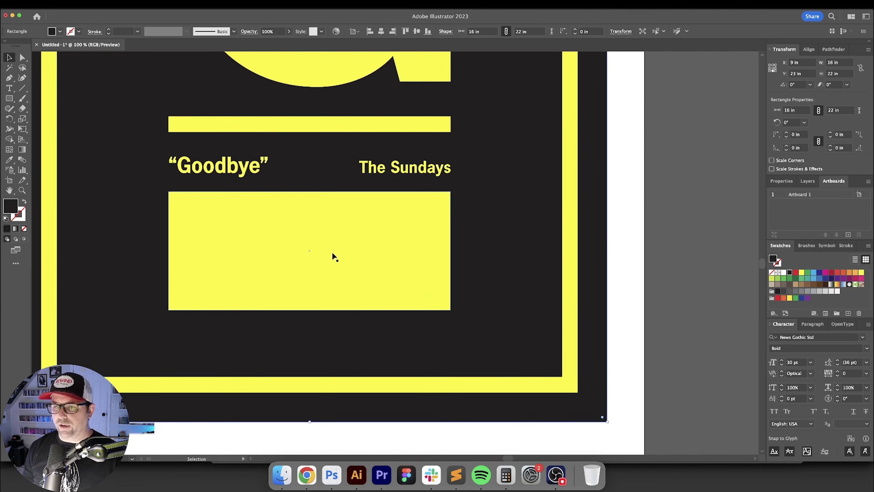
Step: Switch to Sublime Text and replace every line break (\n) in the lyrics with a comma and a space
{"action": "key", "text": "super+Tab"}
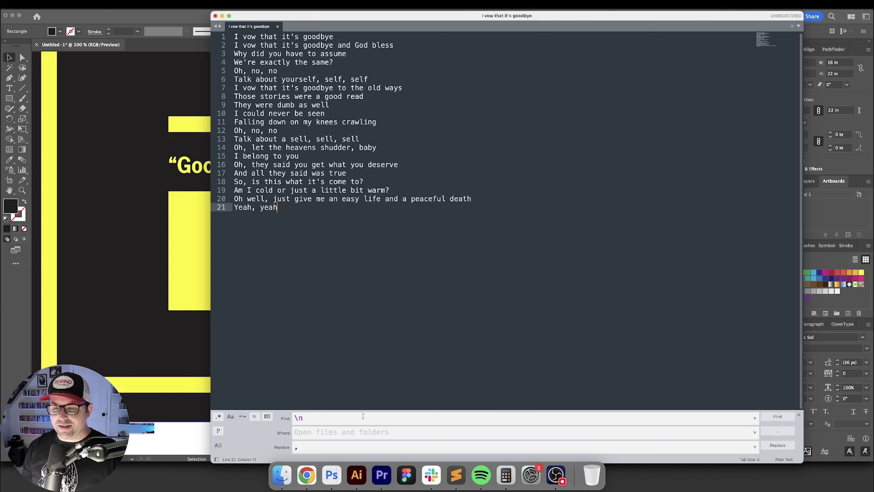
{"action": "key", "text": "shift+super+f"}
{"action": "key", "text": "BackSpace"}
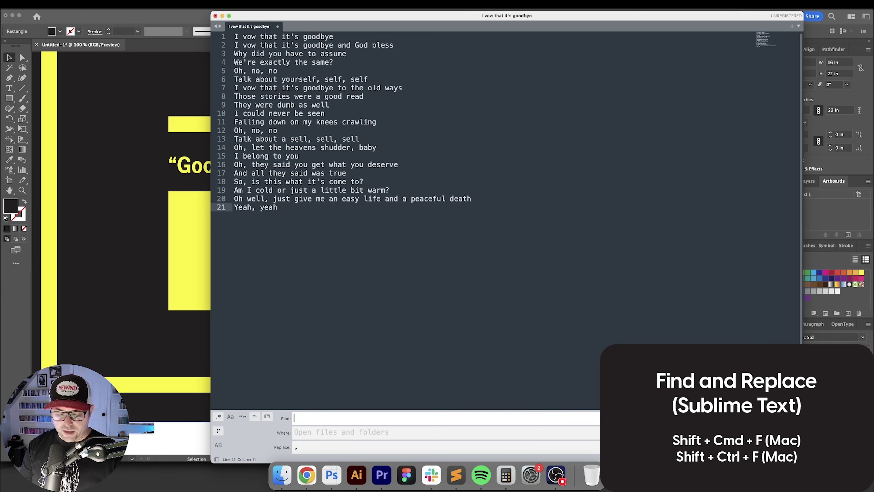
{"action": "type", "text": "\\n"}
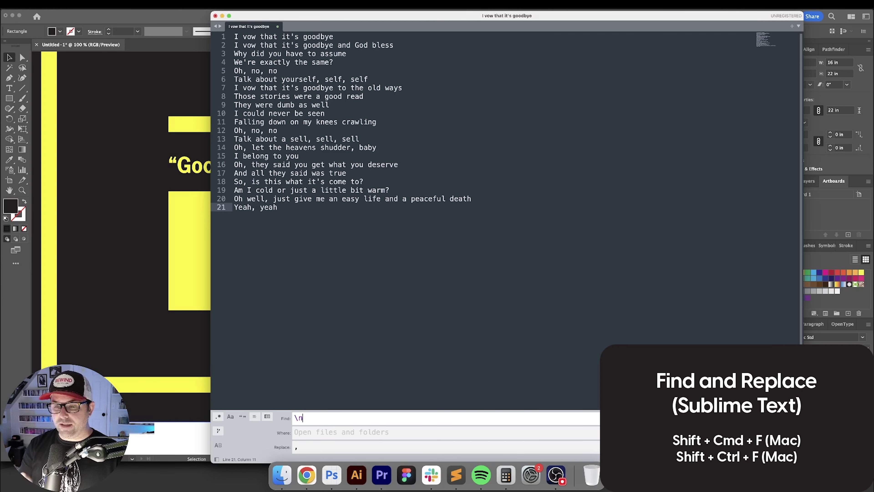
{"action": "left_click", "coordinate": [303, 447]}
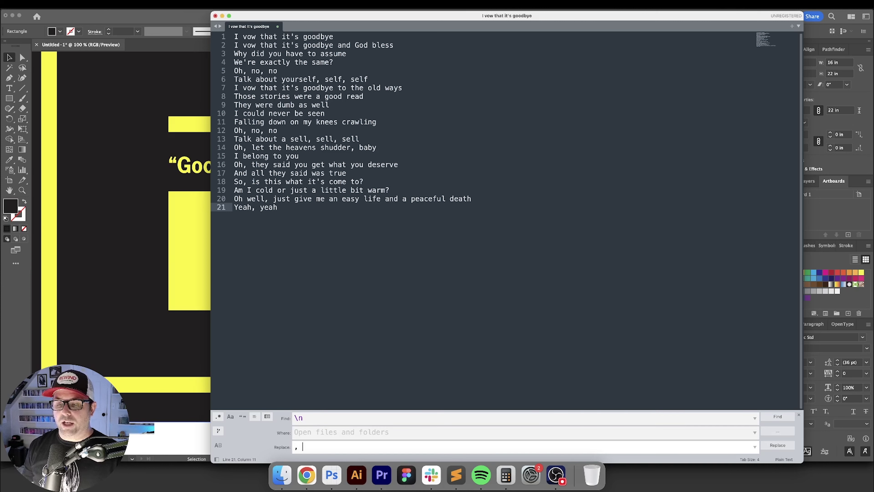
{"action": "key", "text": "BackSpace"}
{"action": "type", "text": ","}
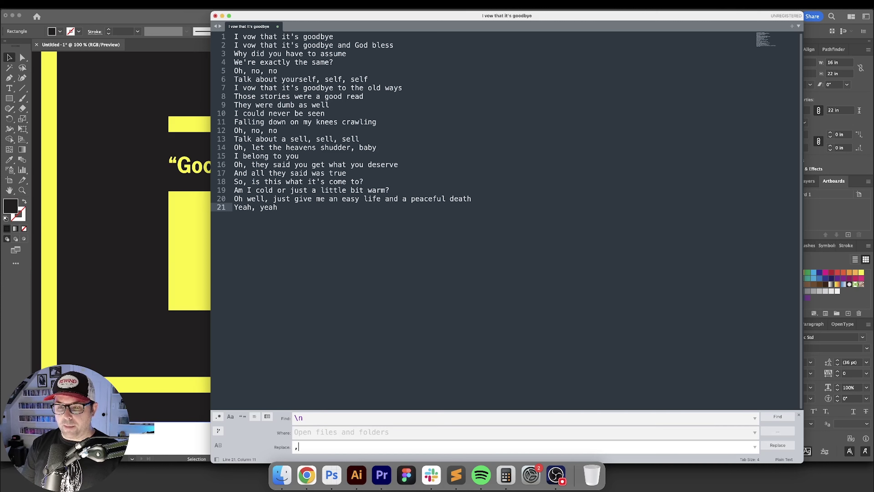
{"action": "left_click", "coordinate": [777, 444]}
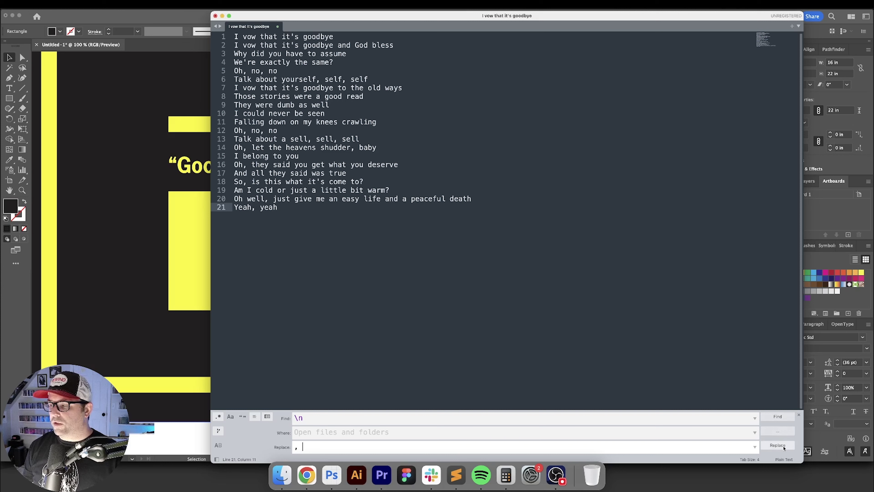
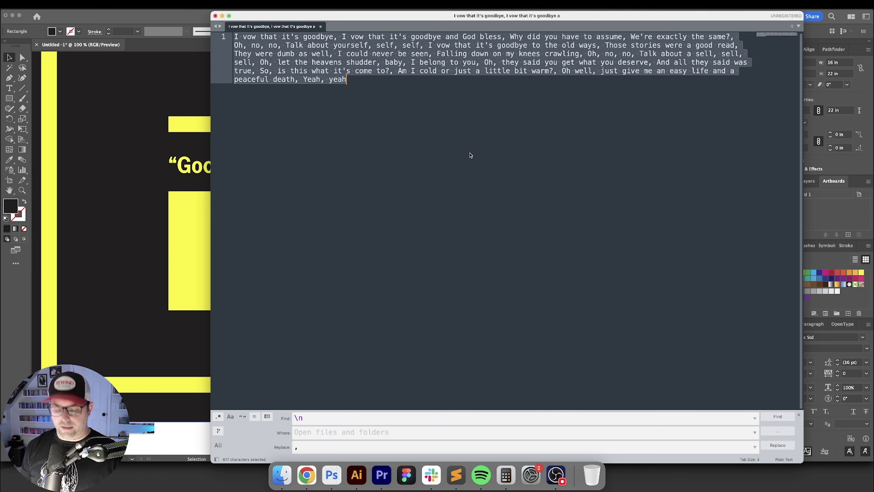
Step: Switch back to Illustrator, turn the yellow rectangle into an area type box and paste the comma-separated lyrics into it
{"action": "left_click", "coordinate": [9, 88]}
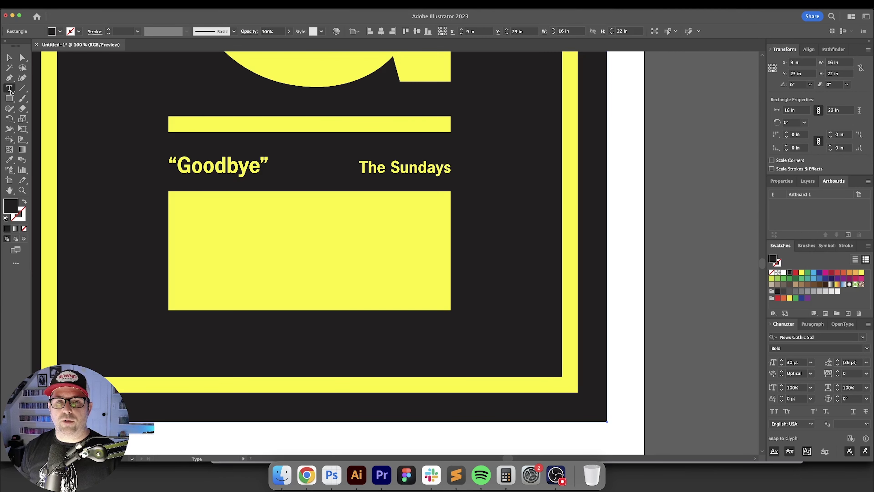
{"action": "left_click", "coordinate": [11, 90]}
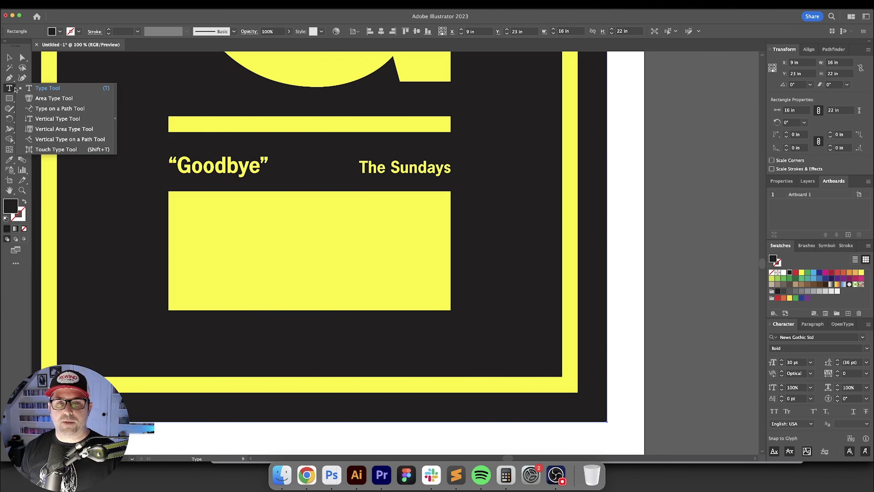
{"action": "left_click", "coordinate": [59, 100]}
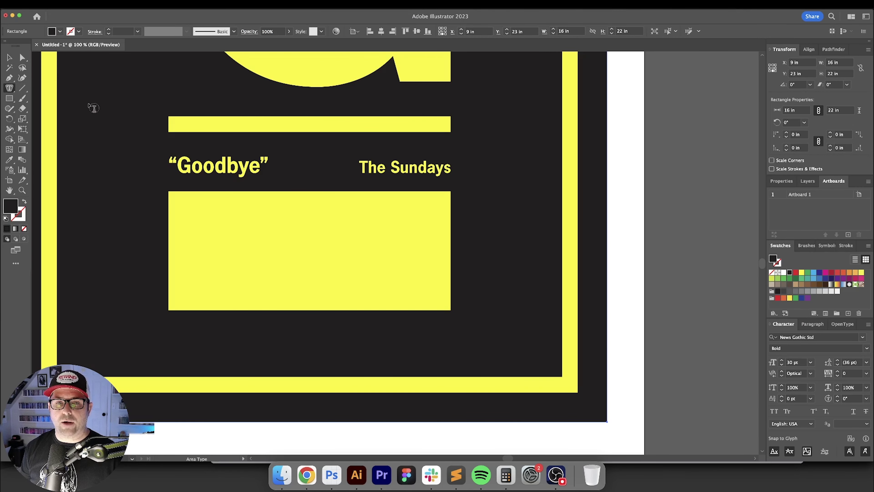
{"action": "left_click", "coordinate": [174, 196]}
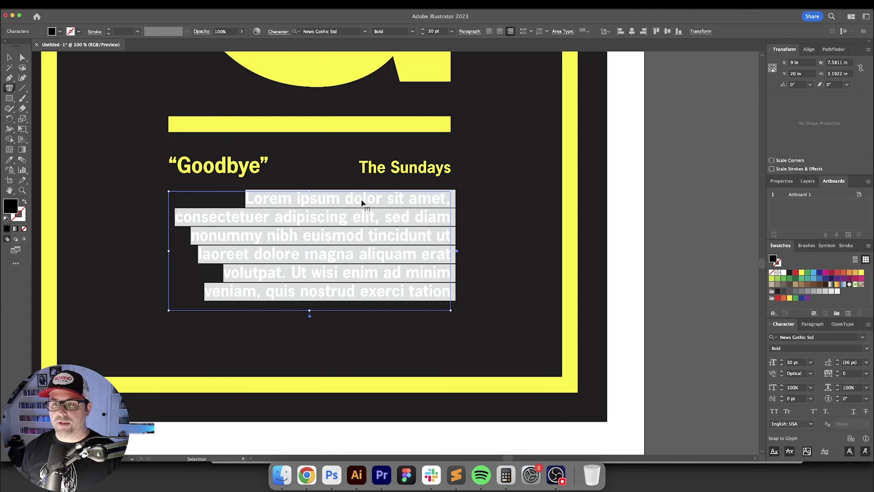
{"action": "key", "text": "super+v"}
{"action": "key", "text": "Escape"}
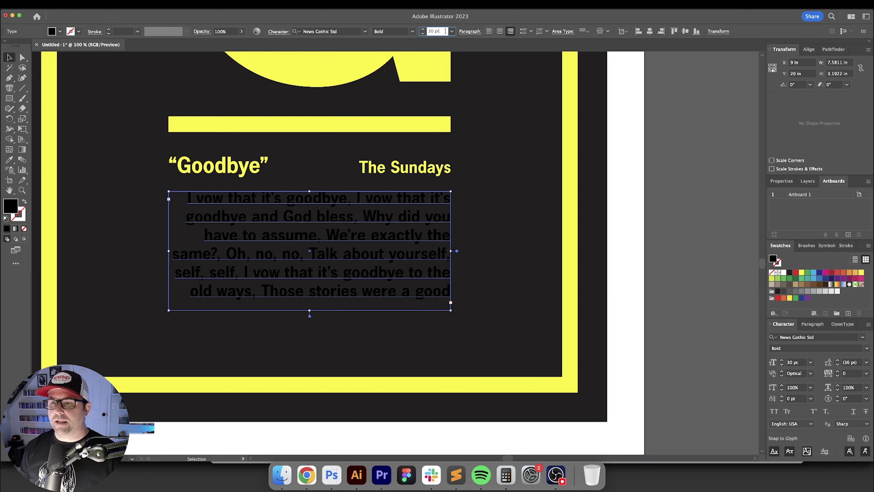
Step: Color the lyrics yellow by sampling the divider line with the Eyedropper
{"action": "key", "text": "i"}
{"action": "left_click", "coordinate": [428, 120]}
{"action": "key", "text": "v"}
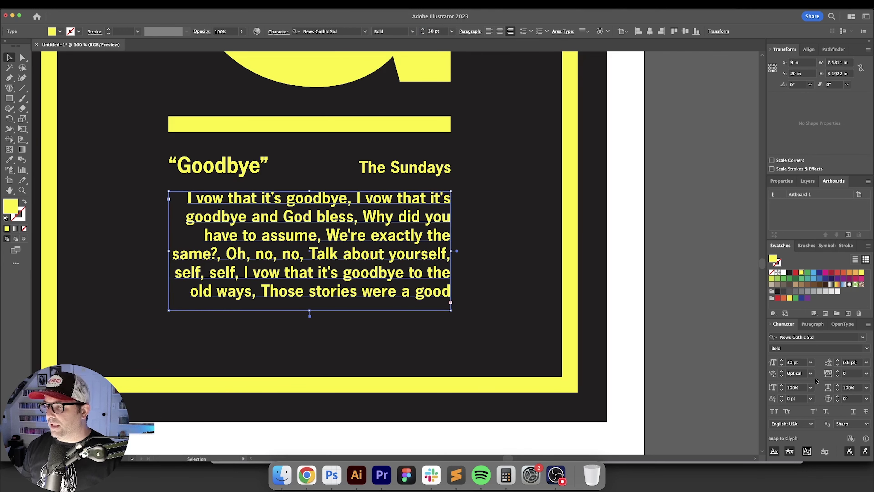
Step: Justify the lyrics paragraph with its last line aligned left and set the font size to 19 pt
{"action": "key", "text": "super+alt+t"}
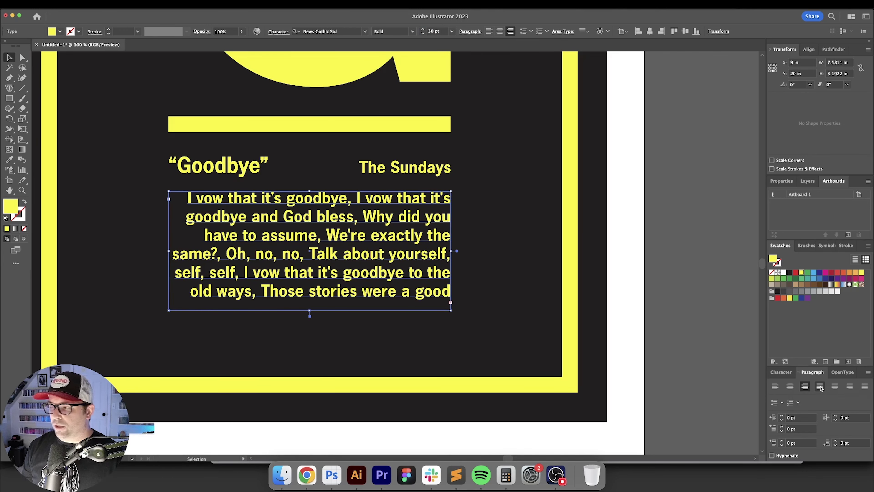
{"action": "left_click", "coordinate": [821, 388]}
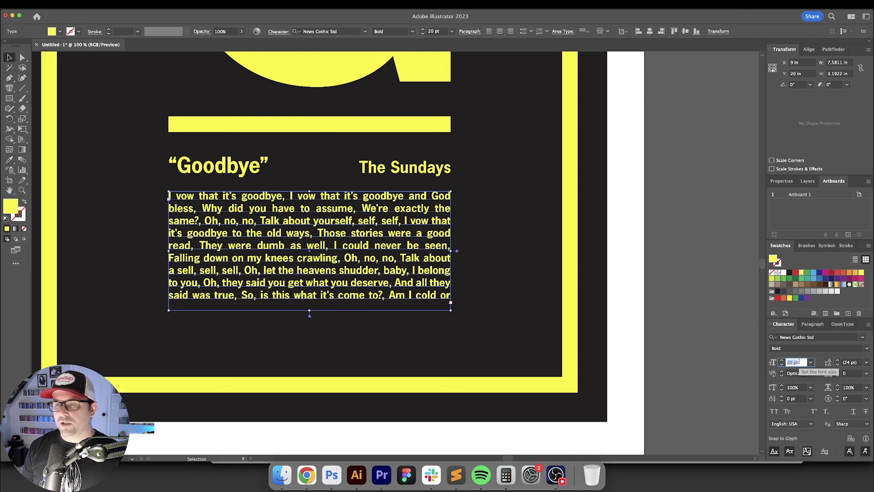
{"action": "key", "text": "Down"}
{"action": "key", "text": "Down"}
{"action": "key", "text": "Up"}
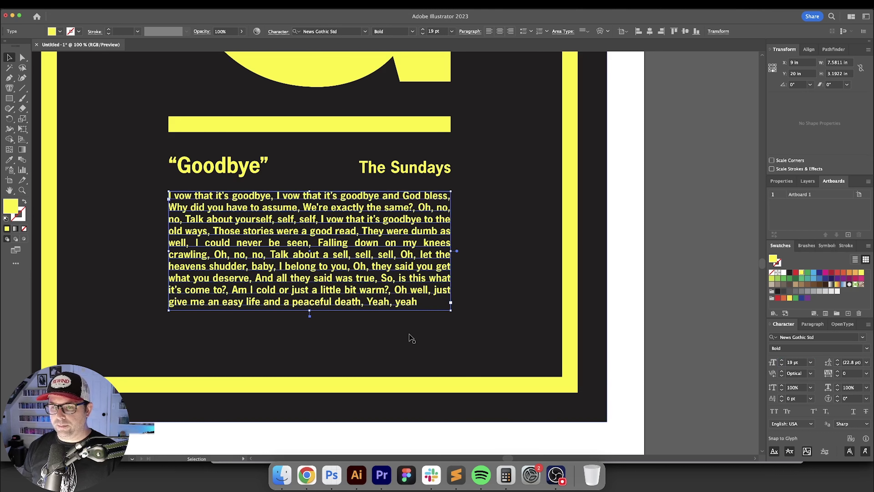
Step: Edit the end of the lyrics to read "Yeah yeah.", removing the comma and adding a full stop
{"action": "double_click", "coordinate": [390, 302]}
{"action": "key", "text": "shift+Left"}
{"action": "key", "text": "BackSpace"}
{"action": "type", "text": "."}
{"action": "key", "text": "Escape"}
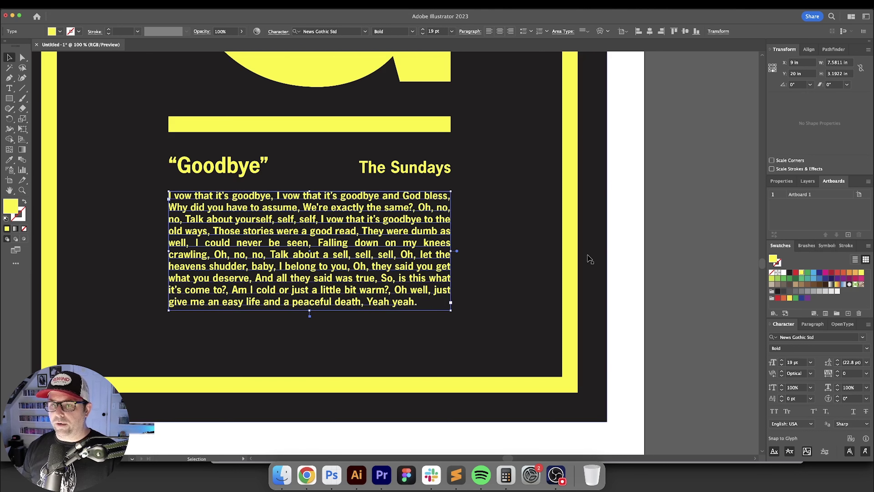
Step: Align the lyrics vertically to the bottom of their area type box
{"action": "scroll", "coordinate": [264, 71], "scroll_direction": "left", "scroll_amount": 2}
{"action": "scroll", "coordinate": [264, 70], "scroll_direction": "up", "scroll_amount": 1}
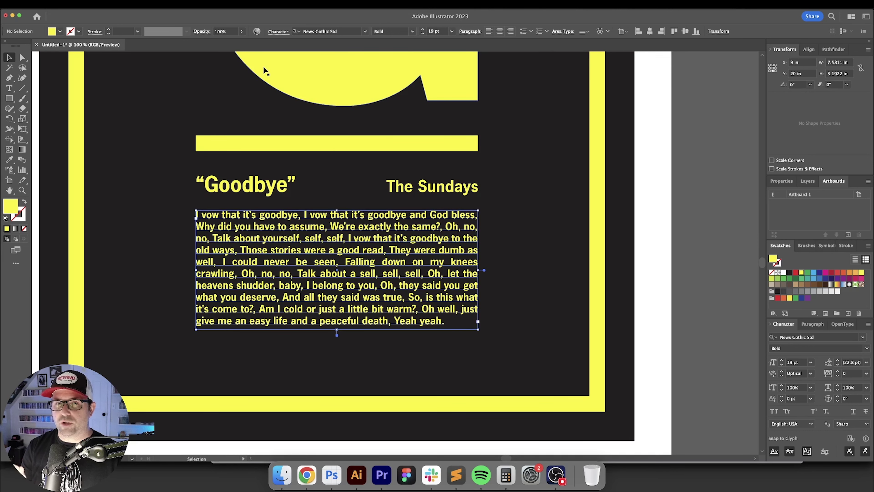
{"action": "left_click", "coordinate": [352, 263]}
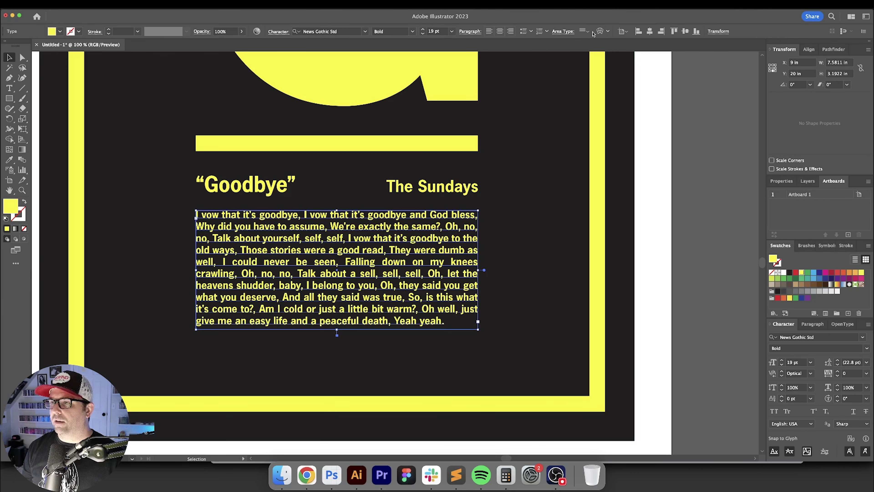
{"action": "left_click", "coordinate": [585, 31]}
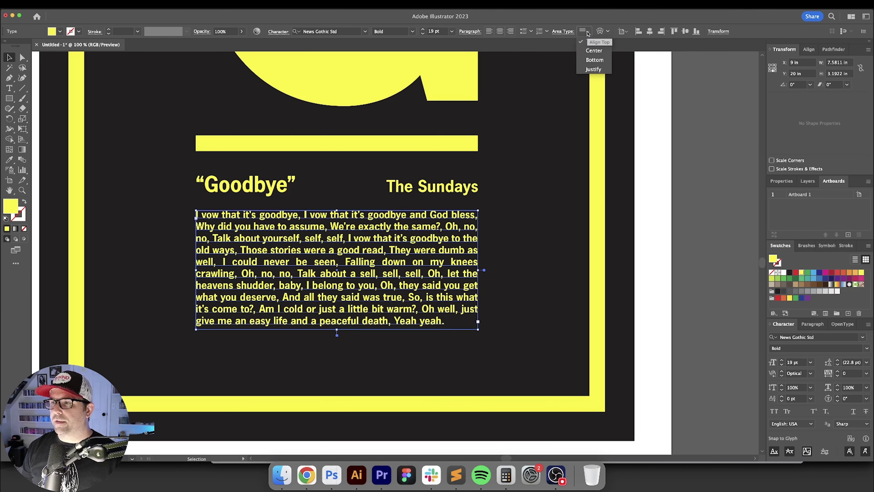
{"action": "left_click", "coordinate": [598, 62]}
{"action": "scroll", "coordinate": [356, 303], "scroll_direction": "down", "scroll_amount": 2}
{"action": "left_click", "coordinate": [357, 302]}
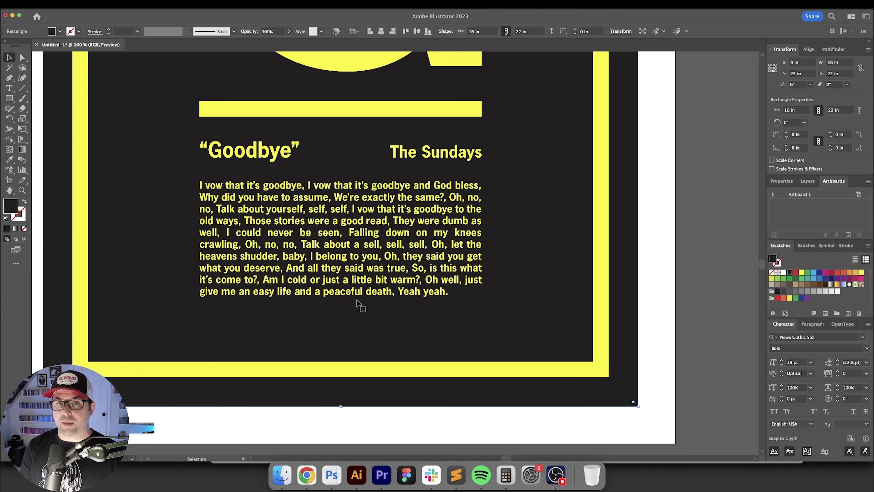
Step: Select all the poster artwork and convert its text to outlines
{"action": "scroll", "coordinate": [357, 303], "scroll_direction": "down", "scroll_amount": 5}
{"action": "left_click", "coordinate": [392, 249]}
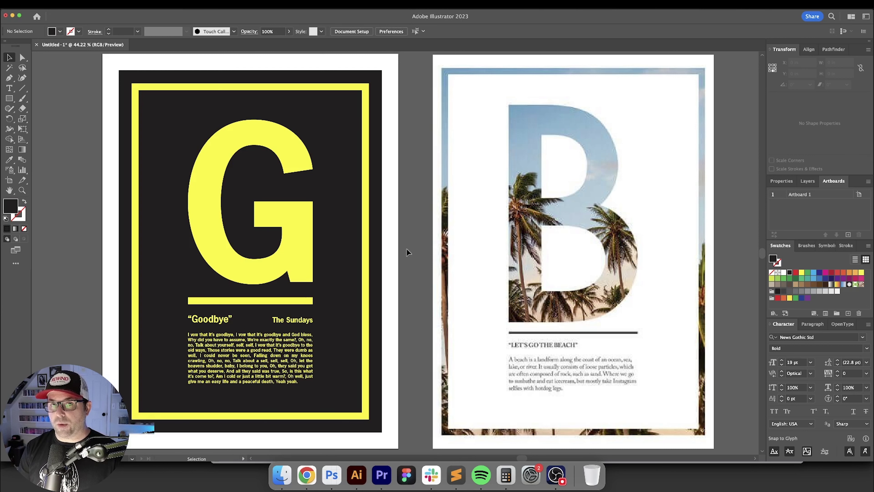
{"action": "scroll", "coordinate": [406, 248], "scroll_direction": "left", "scroll_amount": 5}
{"action": "left_click", "coordinate": [375, 251]}
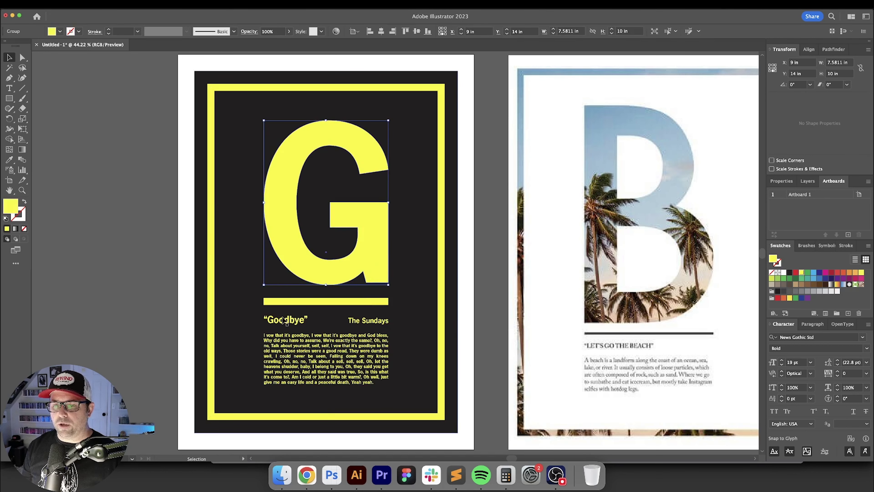
{"action": "left_click_drag", "start_coordinate": [159, 76], "coordinate": [454, 429]}
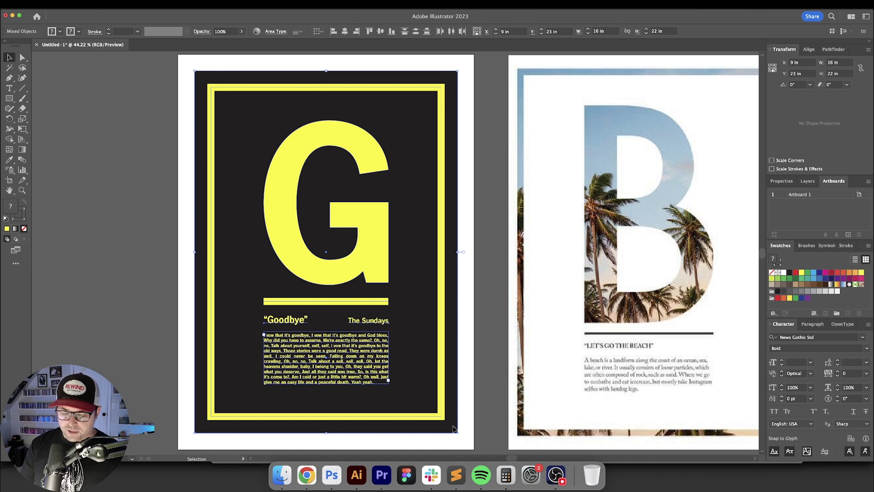
{"action": "key", "text": "super+shift+o"}
{"action": "left_click", "coordinate": [488, 427]}
Step: Expand the fill and stroke of the yellow frame and the divider line into shapes
{"action": "scroll", "coordinate": [379, 275], "scroll_direction": "left", "scroll_amount": 1}
{"action": "left_click", "coordinate": [243, 85]}
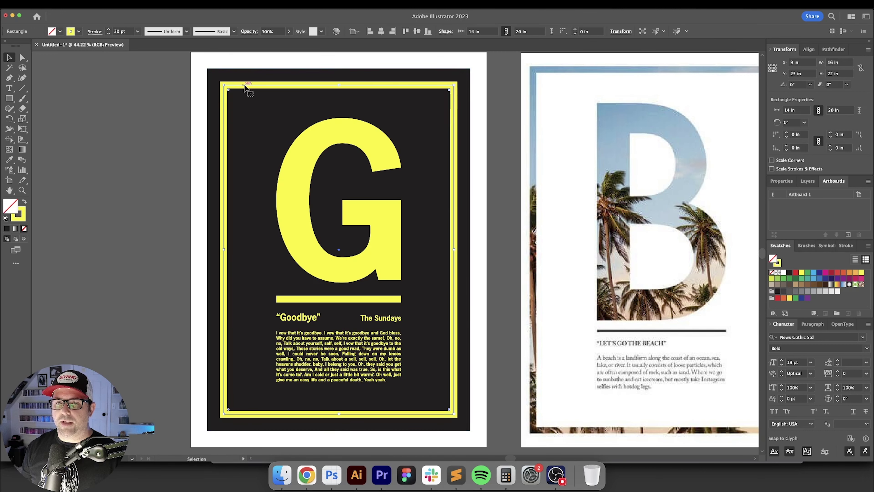
{"action": "left_click", "coordinate": [371, 299], "text": "shift"}
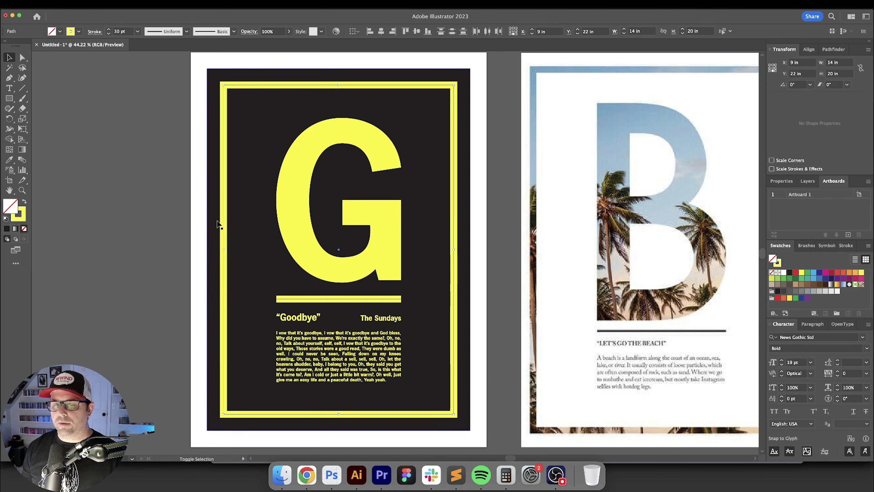
{"action": "left_click", "coordinate": [82, 4]}
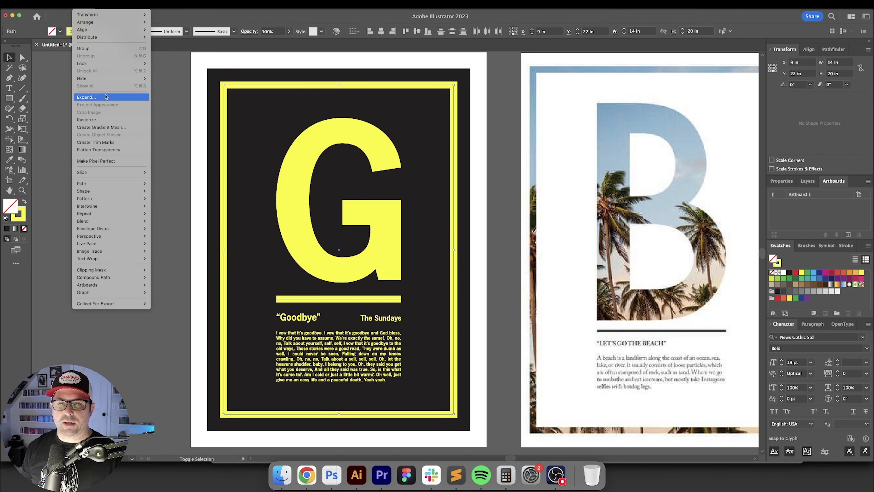
{"action": "left_click", "coordinate": [104, 97]}
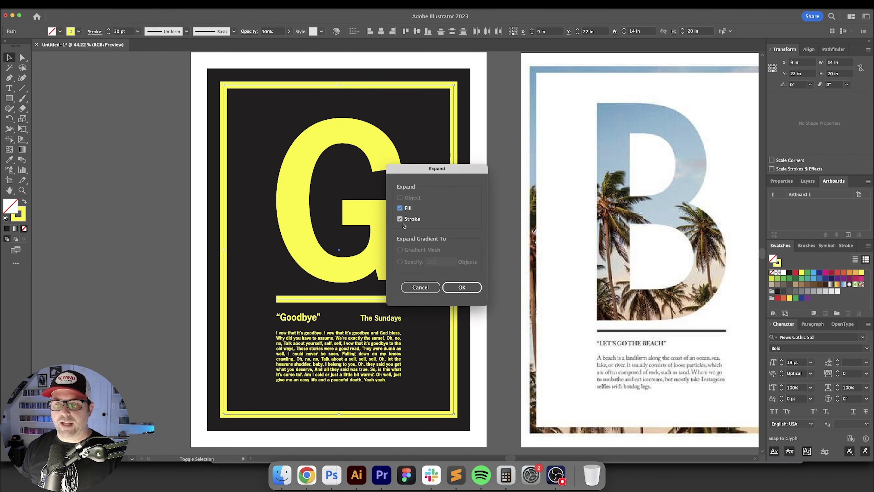
{"action": "left_click", "coordinate": [452, 288]}
{"action": "left_click", "coordinate": [488, 149]}
Step: Select all the poster artwork and cut the front shapes out of the black background with Pathfinder Minus Front
{"action": "left_click_drag", "start_coordinate": [483, 150], "coordinate": [400, 156]}
{"action": "scroll", "coordinate": [469, 151], "scroll_direction": "down", "scroll_amount": 1}
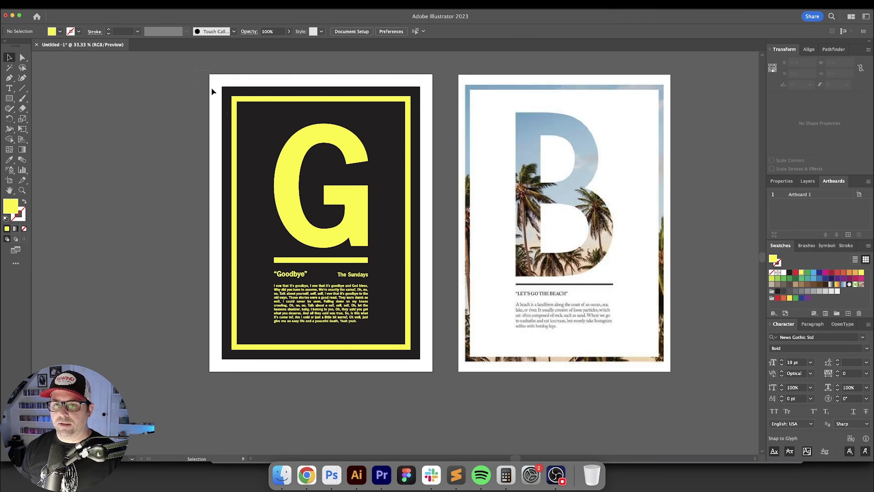
{"action": "key", "text": "super+a"}
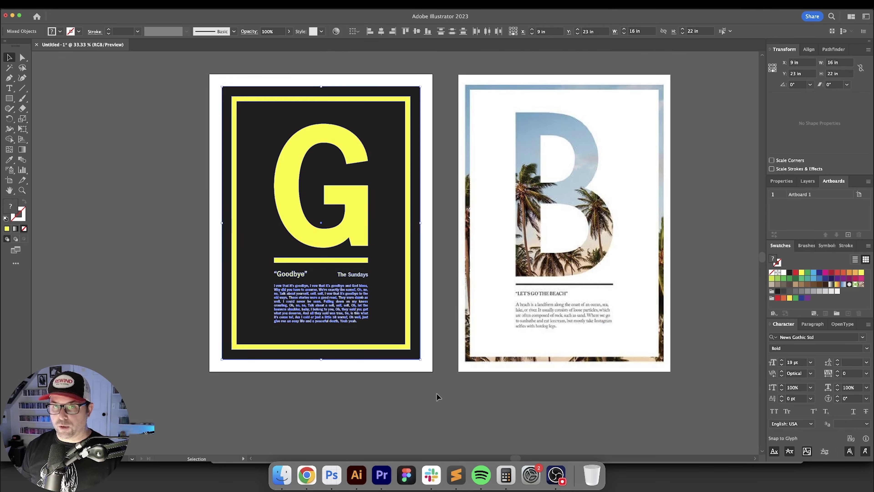
{"action": "key", "text": "super+equal"}
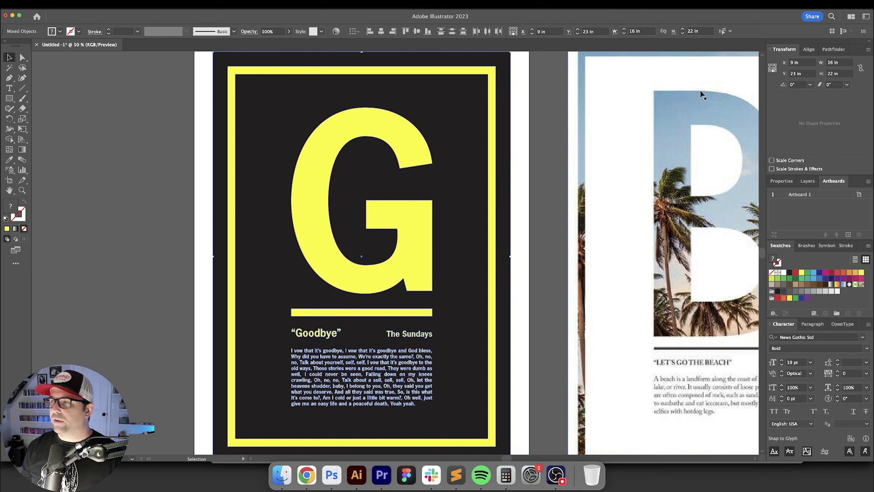
{"action": "left_click", "coordinate": [829, 50]}
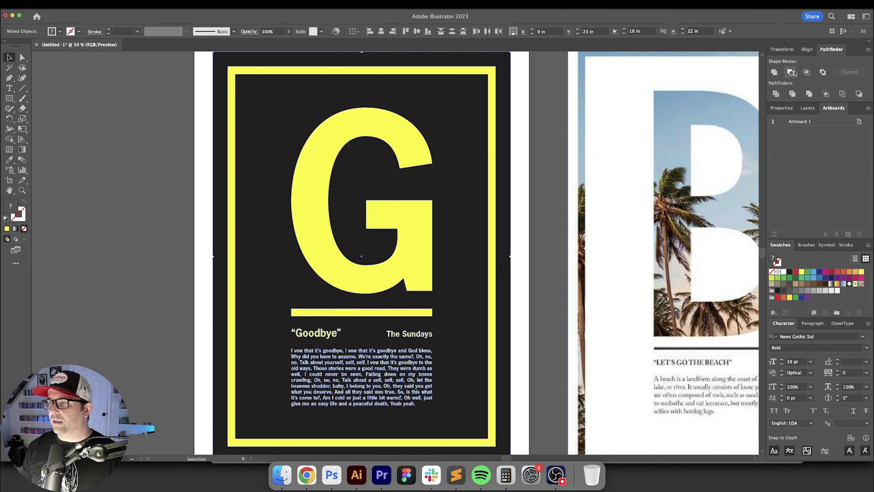
{"action": "left_click", "coordinate": [791, 72]}
{"action": "left_click", "coordinate": [539, 177]}
Step: Move the cut-out poster artwork off the artboard to the empty canvas on its left
{"action": "scroll", "coordinate": [538, 179], "scroll_direction": "down", "scroll_amount": 2}
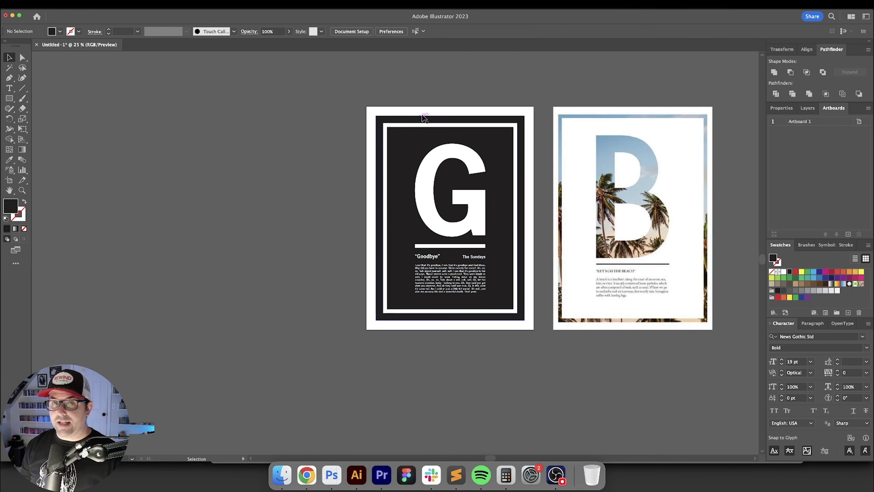
{"action": "left_click_drag", "start_coordinate": [482, 145], "coordinate": [279, 147]}
{"action": "scroll", "coordinate": [260, 137], "scroll_direction": "left", "scroll_amount": 2}
{"action": "scroll", "coordinate": [261, 137], "scroll_direction": "up", "scroll_amount": 1}
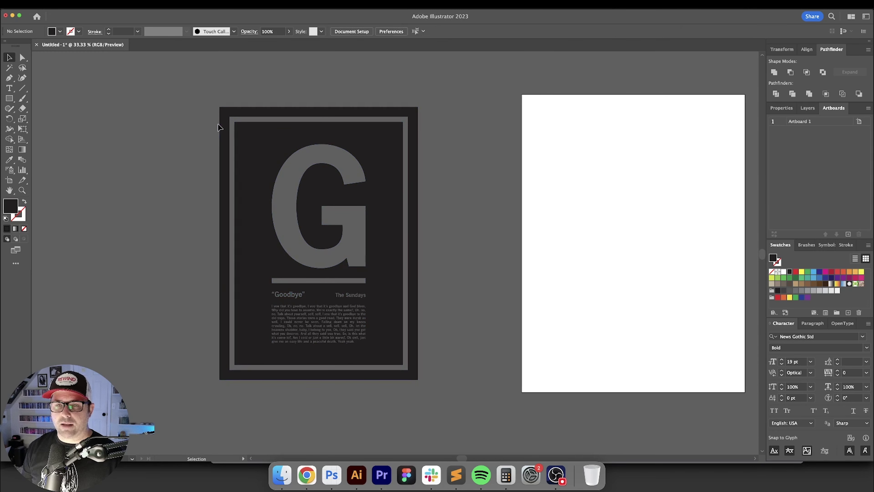
Step: Fill the cut-out artwork with a light grey of 0% saturation and 90% brightness
{"action": "left_click_drag", "start_coordinate": [204, 86], "coordinate": [475, 419]}
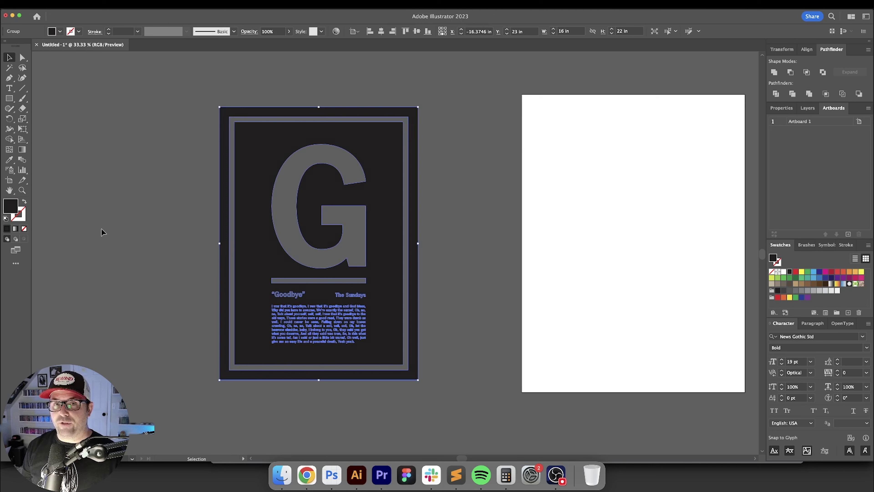
{"action": "double_click", "coordinate": [14, 208]}
{"action": "left_click_drag", "start_coordinate": [440, 192], "coordinate": [429, 174]}
{"action": "left_click", "coordinate": [607, 246]}
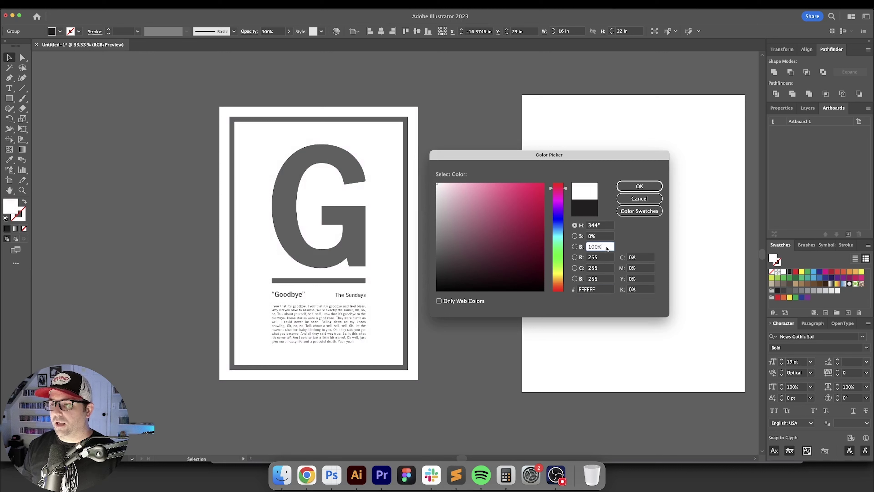
{"action": "type", "text": "90"}
{"action": "key", "text": "Return"}
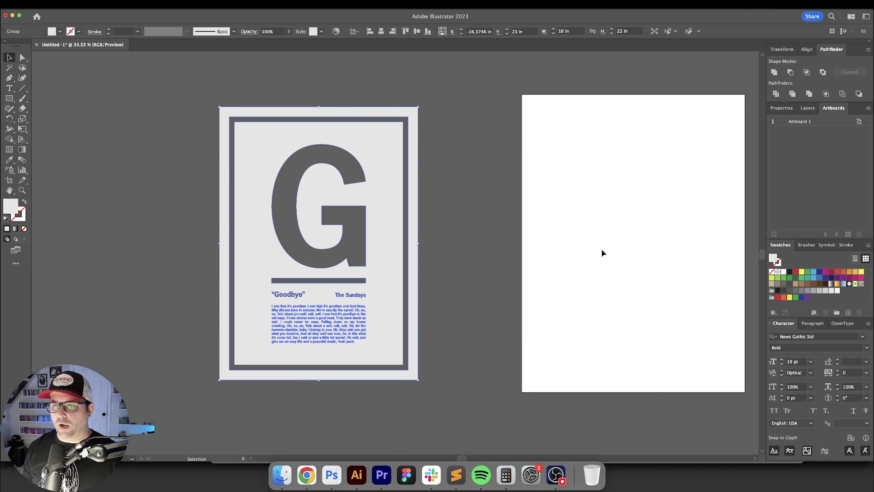
{"action": "left_click", "coordinate": [458, 341]}
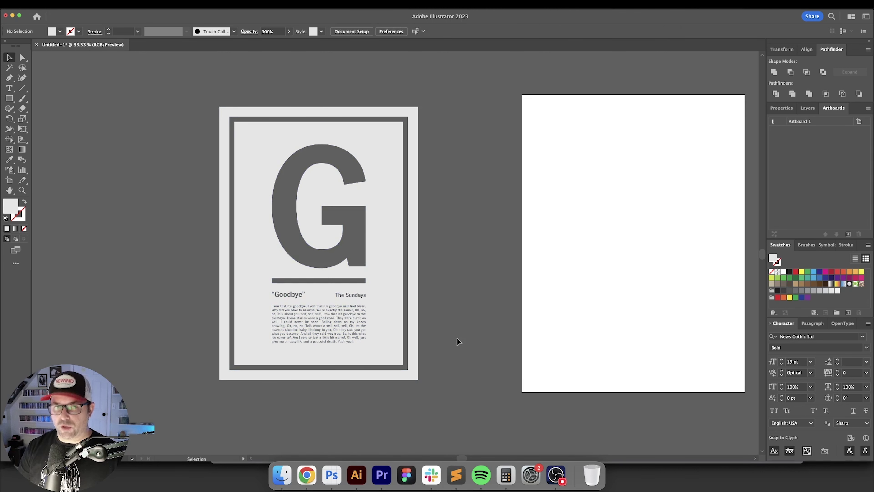
Step: Copy the whole artwork, switch to Photoshop and paste it as a Smart Object over the hand photo, above the Curves 1 layer
{"action": "key", "text": "super+a"}
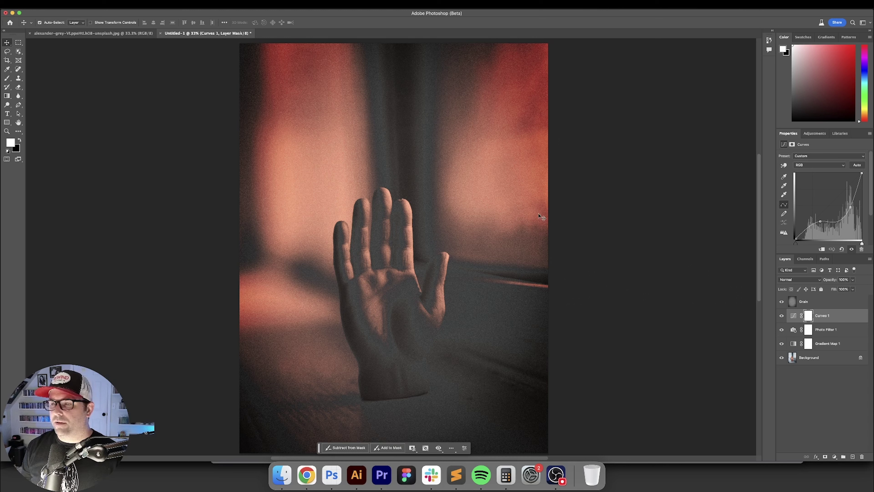
{"action": "key", "text": "super+v"}
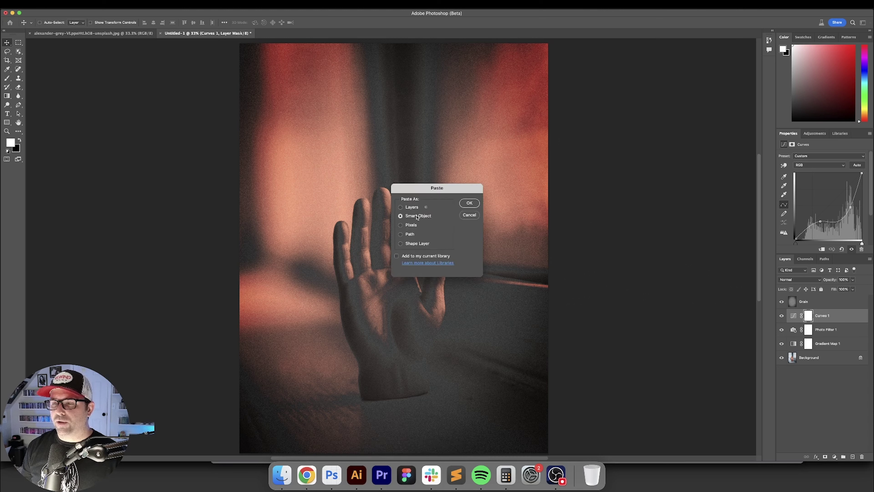
{"action": "left_click", "coordinate": [465, 204]}
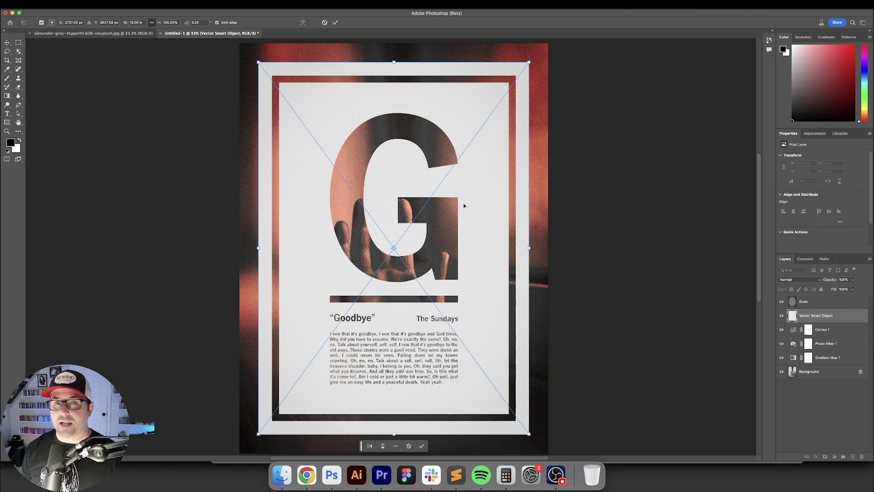
{"action": "key", "text": "Return"}
{"action": "scroll", "coordinate": [464, 206], "scroll_direction": "left", "scroll_amount": 2}
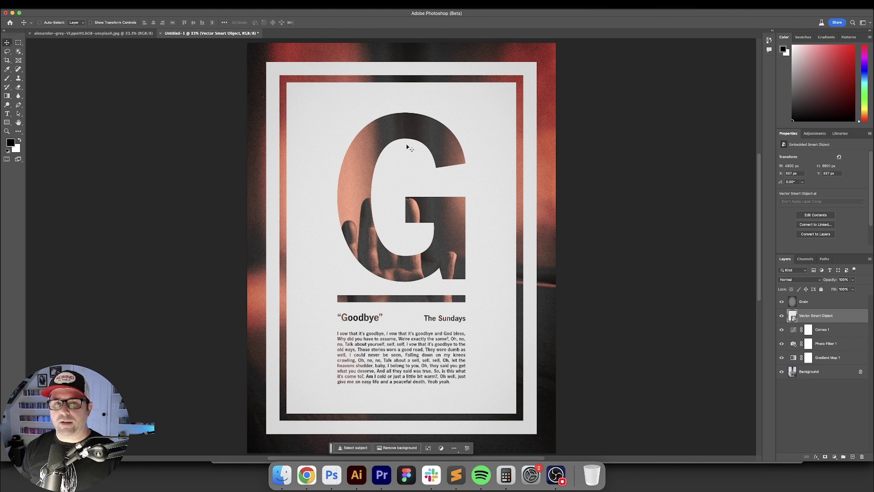
{"action": "key", "text": "super+1"}
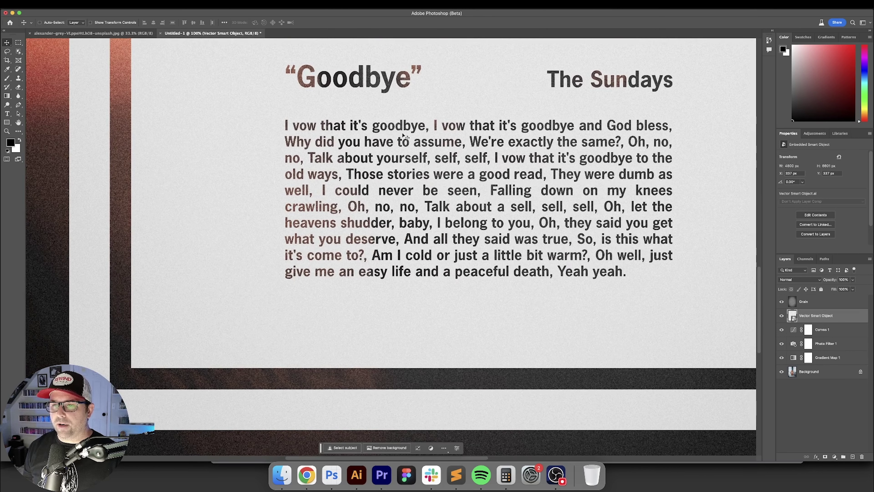
{"action": "key", "text": "super+0"}
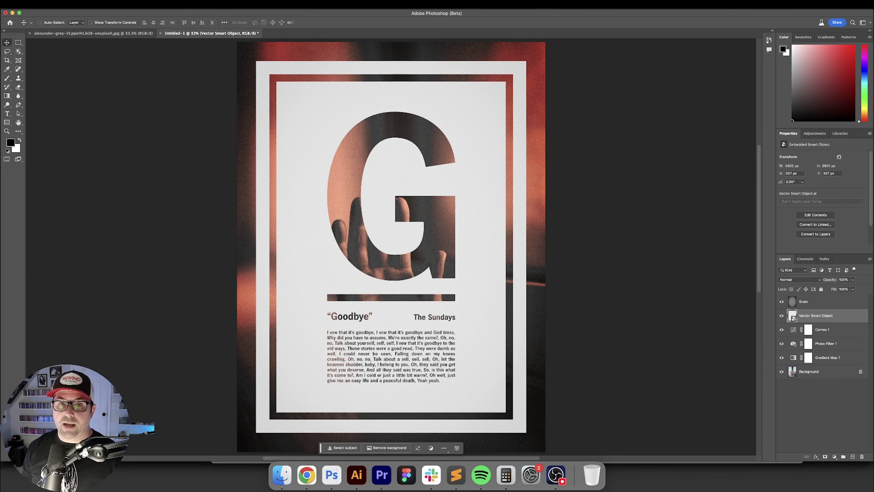
Step: Open a Gaussian Blur for the pasted artwork and raise its radius to 5 pixels while viewing the letter G at 100%
{"action": "left_click", "coordinate": [173, 5]}
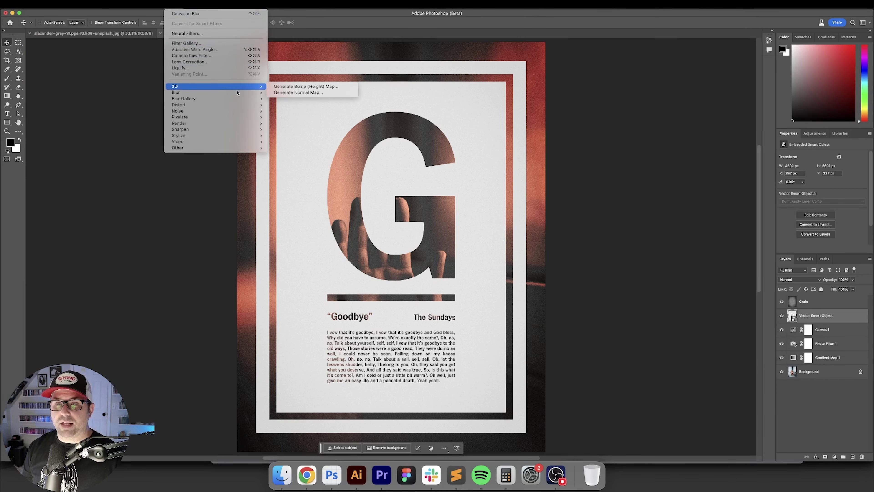
{"action": "mouse_move", "coordinate": [182, 92]}
{"action": "left_click", "coordinate": [283, 123]}
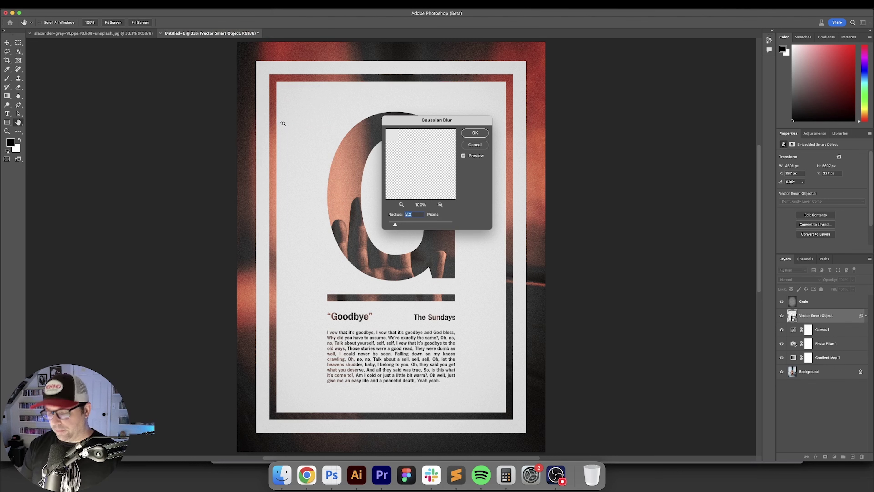
{"action": "key", "text": "super+equal"}
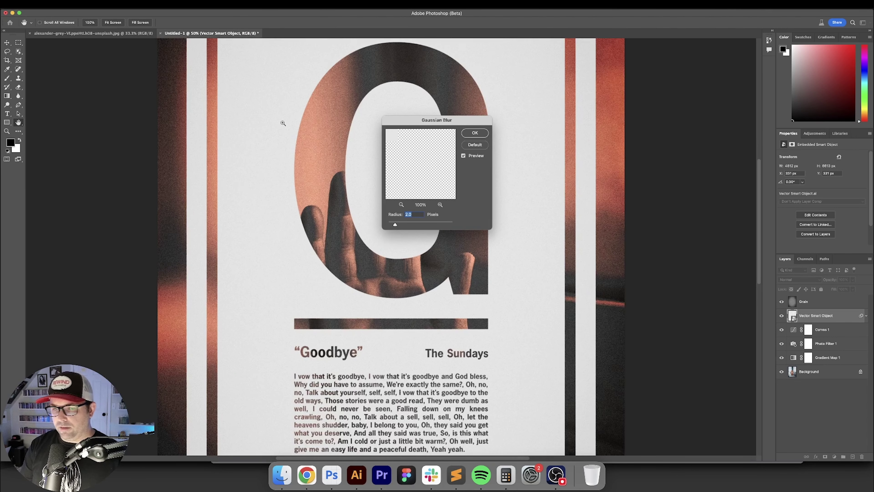
{"action": "key", "text": "super+equal"}
{"action": "key", "text": "super+equal"}
{"action": "scroll", "coordinate": [307, 147], "scroll_direction": "up", "scroll_amount": 2}
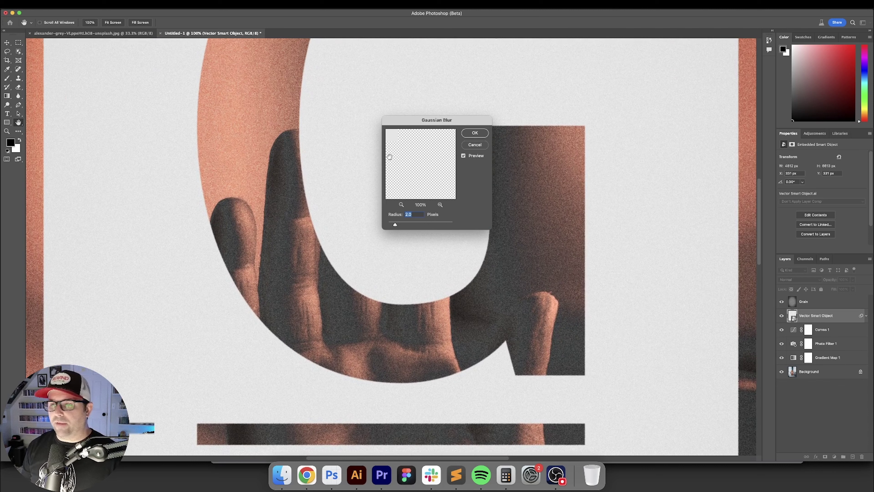
{"action": "key", "text": "shift+Up"}
{"action": "key", "text": "shift+Up"}
{"action": "key", "text": "shift+Up"}
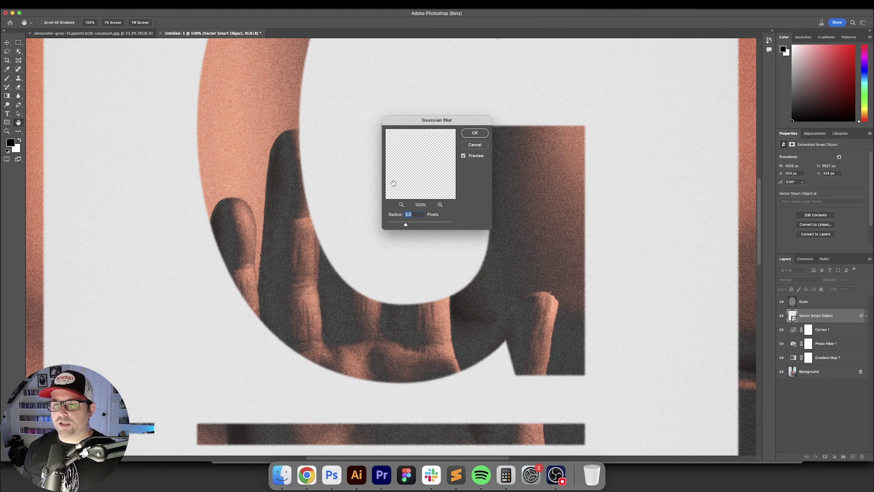
Step: Check the blur on the title and lyrics, lower its radius to 3 pixels and apply it
{"action": "scroll", "coordinate": [290, 171], "scroll_direction": "down", "scroll_amount": 5}
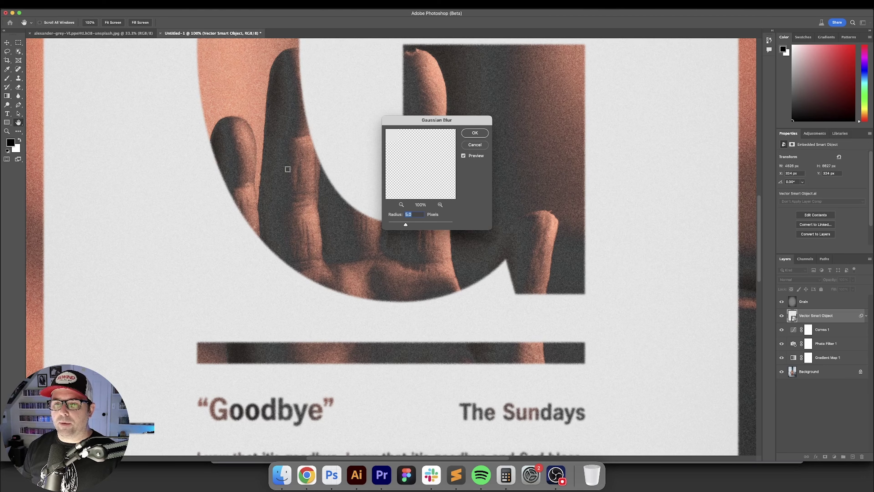
{"action": "scroll", "coordinate": [291, 172], "scroll_direction": "down", "scroll_amount": 5}
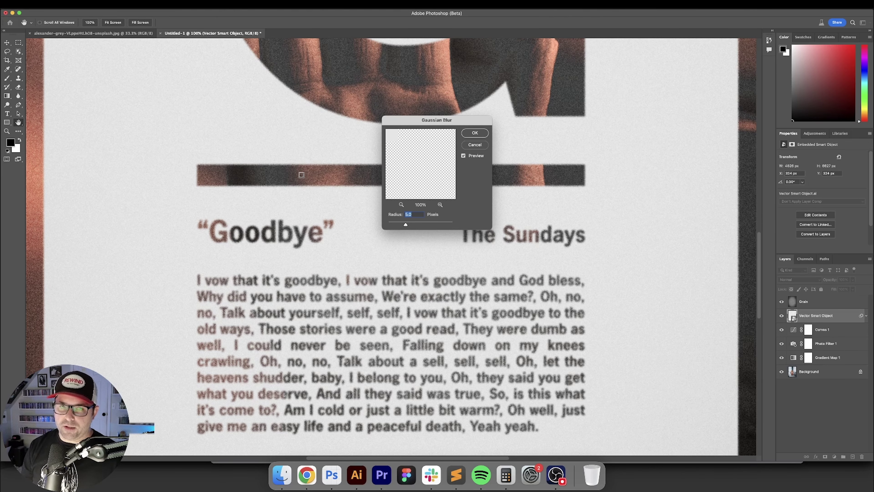
{"action": "key", "text": "Down"}
{"action": "key", "text": "Down"}
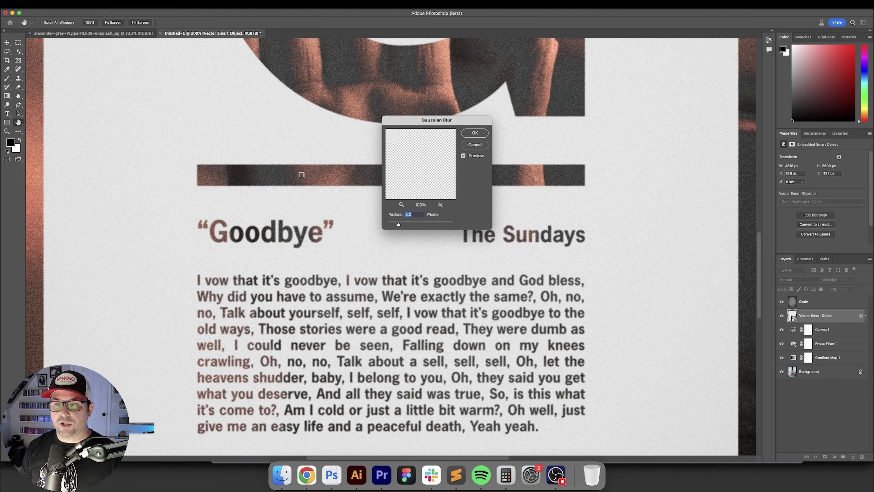
{"action": "key", "text": "Return"}
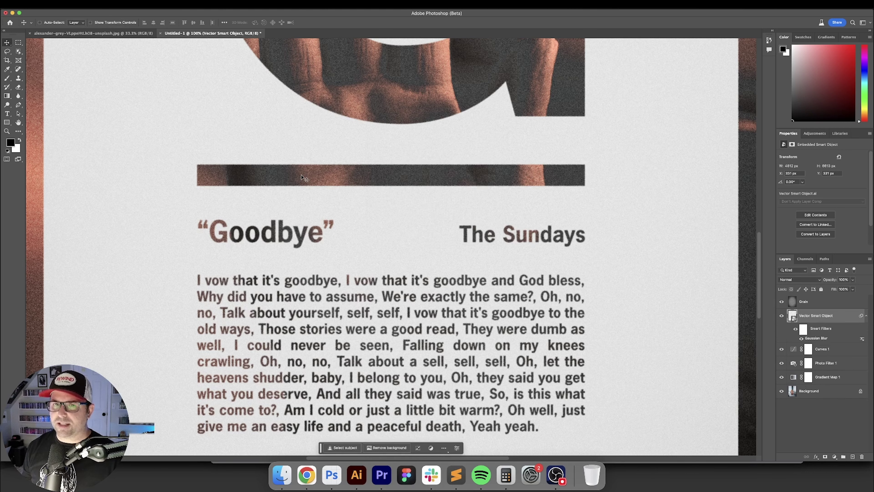
Step: Add a Color Overlay to the pasted artwork's smart object layer and set its color to pure white (ffffff)
{"action": "left_click", "coordinate": [781, 303]}
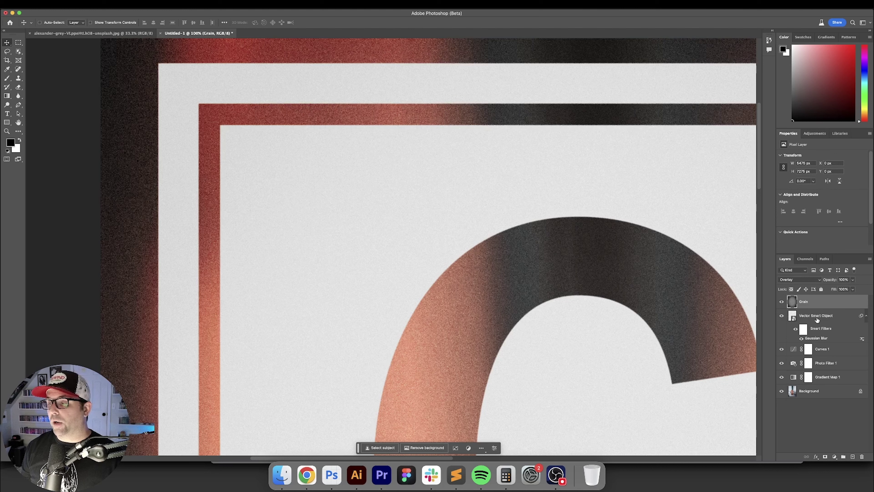
{"action": "double_click", "coordinate": [848, 321]}
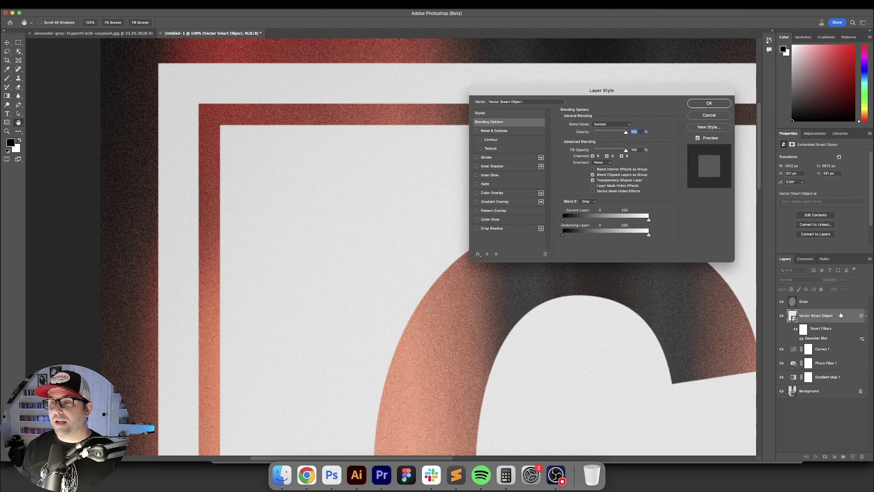
{"action": "left_click", "coordinate": [496, 193]}
{"action": "left_click", "coordinate": [630, 125]}
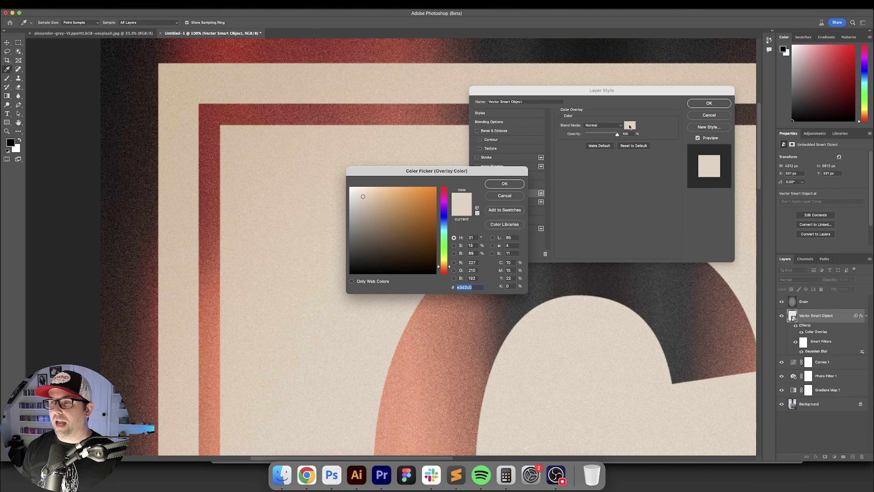
{"action": "left_click_drag", "start_coordinate": [365, 221], "coordinate": [310, 152]}
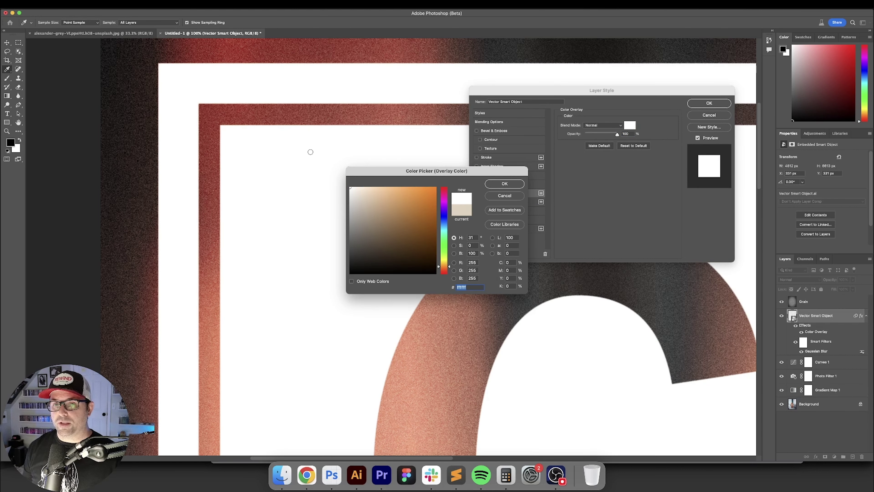
{"action": "key", "text": "Return"}
{"action": "key", "text": "Return"}
{"action": "key", "text": "v"}
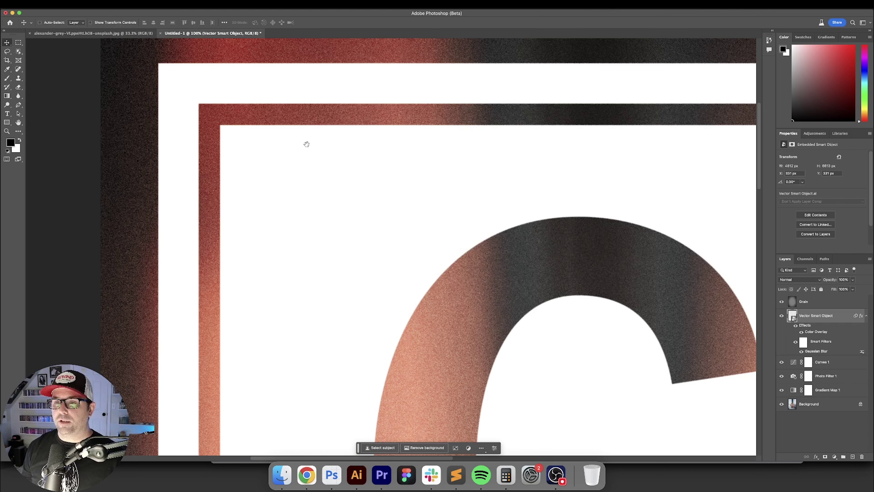
{"action": "scroll", "coordinate": [311, 136], "scroll_direction": "up", "scroll_amount": 3}
{"action": "scroll", "coordinate": [311, 136], "scroll_direction": "left", "scroll_amount": 3}
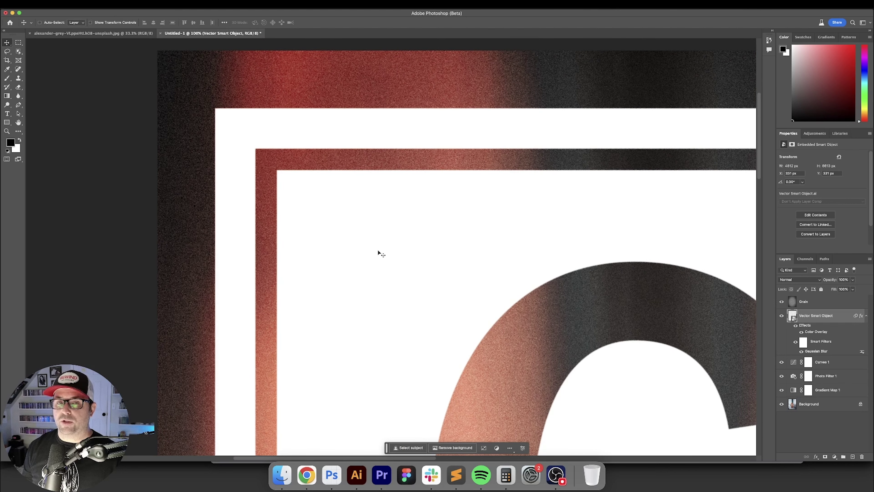